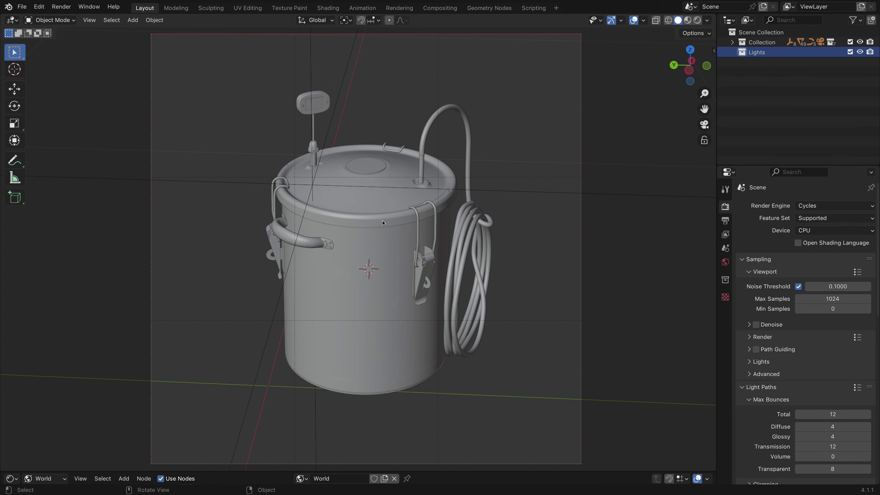
# Step: Examine the pot's separate parts by selecting the body, side handle, front clamp, lid, wire hook and coiled tube
pyautogui.click(331, 203)
pyautogui.click(325, 231)
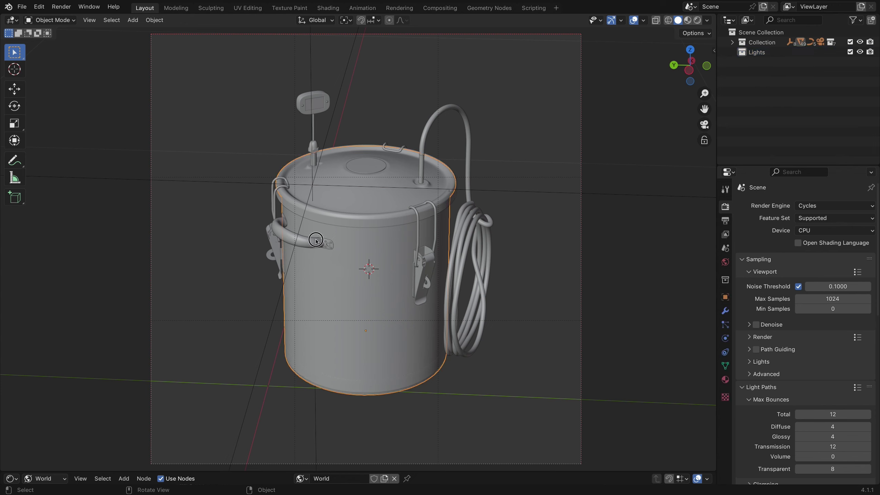
pyautogui.click(315, 240)
pyautogui.click(429, 276)
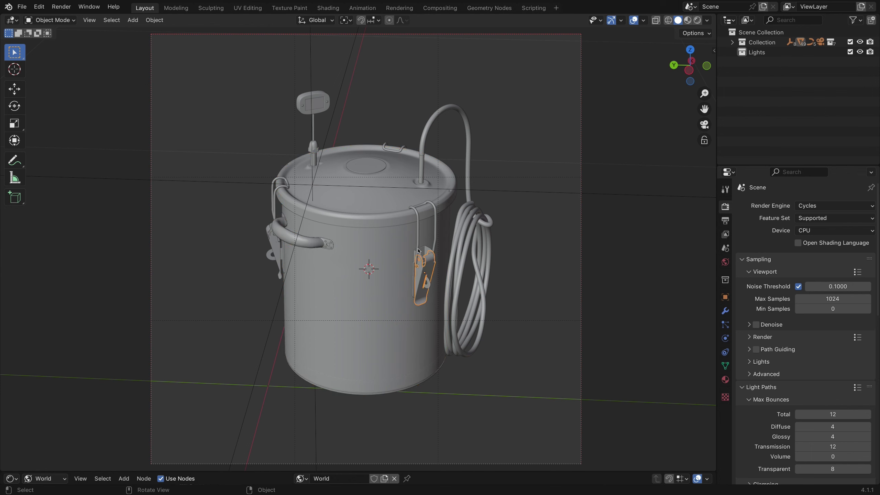
pyautogui.click(435, 212)
pyautogui.click(428, 166)
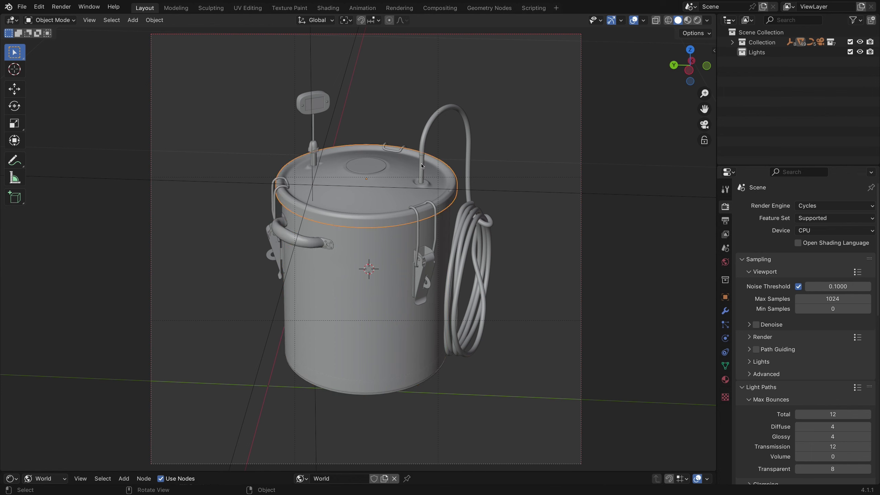
pyautogui.click(422, 166)
pyautogui.click(389, 152)
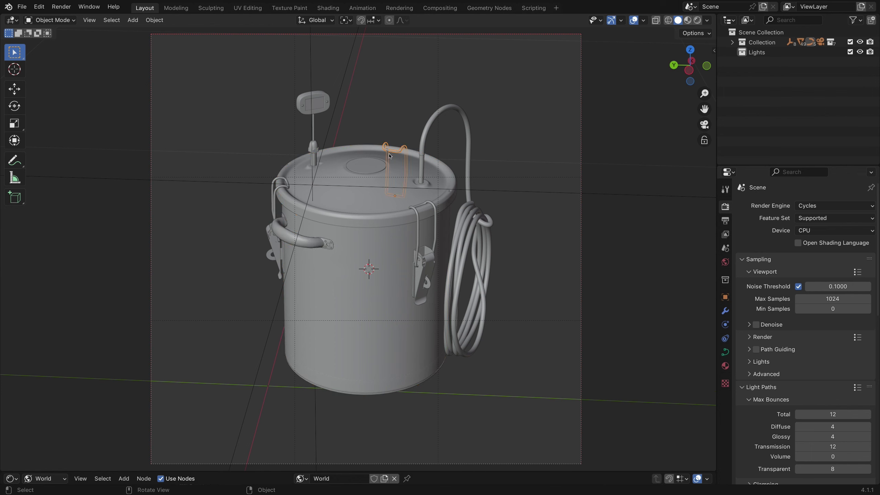
pyautogui.click(468, 237)
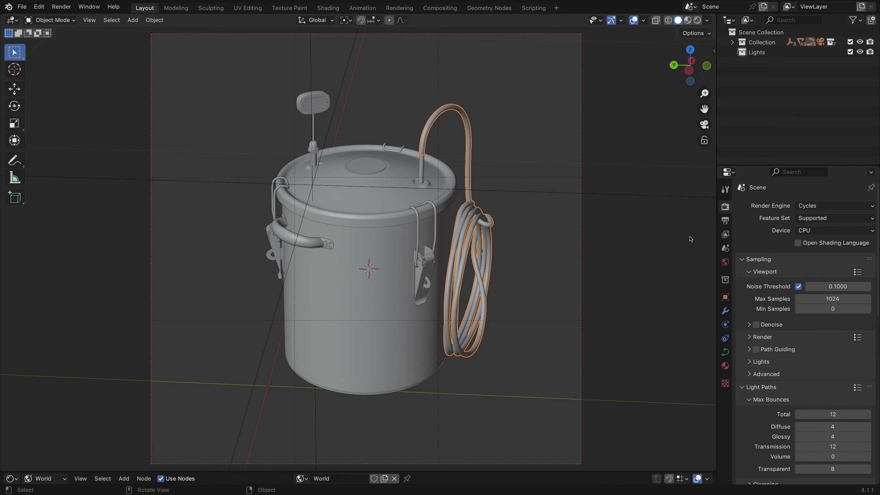
# Step: Show the viewport in rendered shading and add an area light onto the left side of the pot's body
pyautogui.click(697, 19)
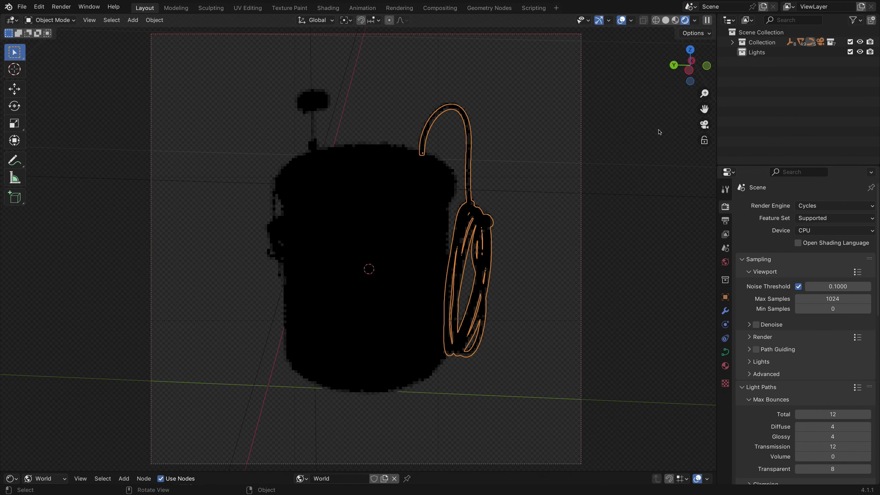
pyautogui.click(530, 202)
pyautogui.rightClick(254, 282)
pyautogui.moveTo(256, 274)
pyautogui.click(305, 274)
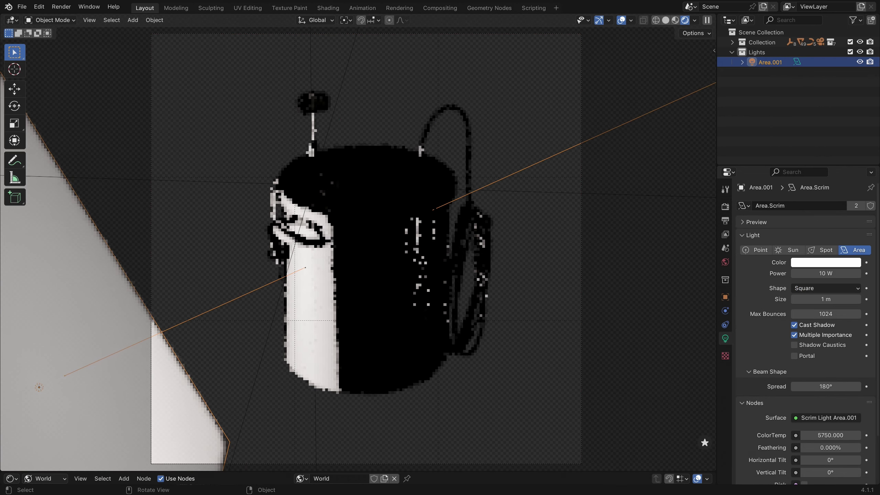
# Step: Dim the light to about 1.1 W and move its reflection point just below the side handle on the pot's body
pyautogui.keyDown('alt'); pyautogui.scroll(-3, 304, 267); pyautogui.keyUp('alt')
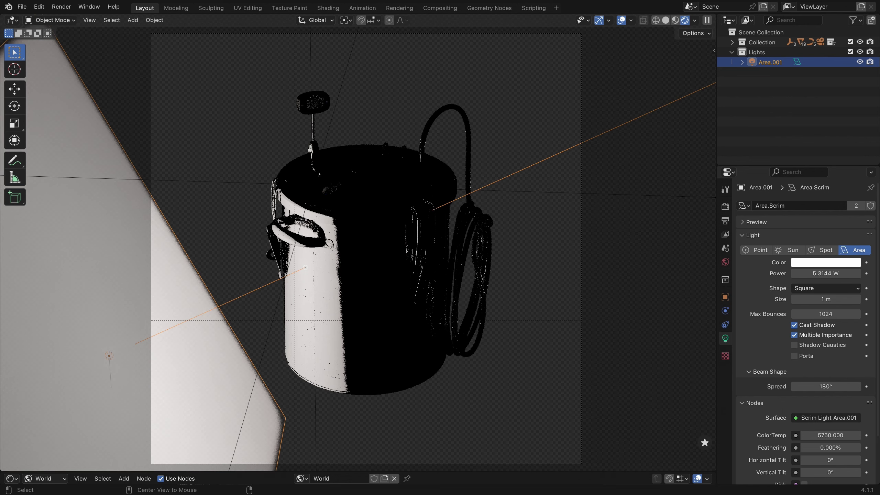
pyautogui.keyDown('alt'); pyautogui.scroll(-1, 305, 267); pyautogui.keyUp('alt')
pyautogui.keyDown('alt'); pyautogui.scroll(1, 305, 267); pyautogui.keyUp('alt')
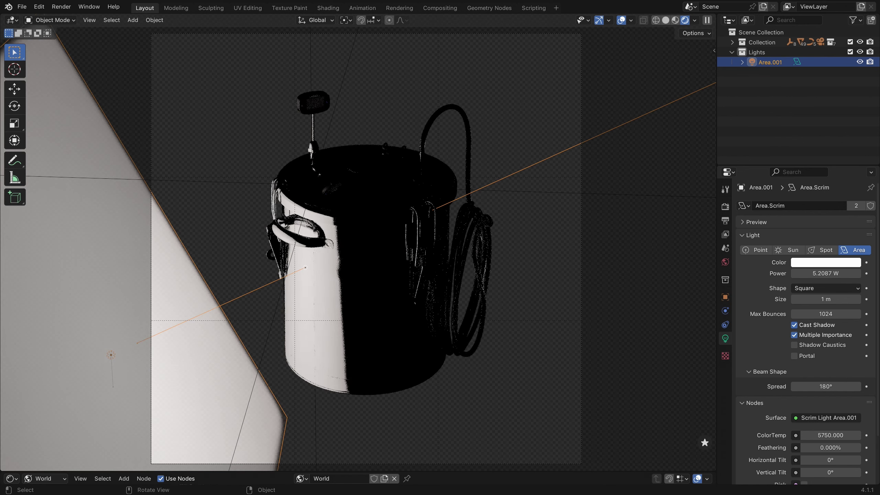
pyautogui.keyDown('alt'); pyautogui.scroll(-1, 305, 267); pyautogui.keyUp('alt')
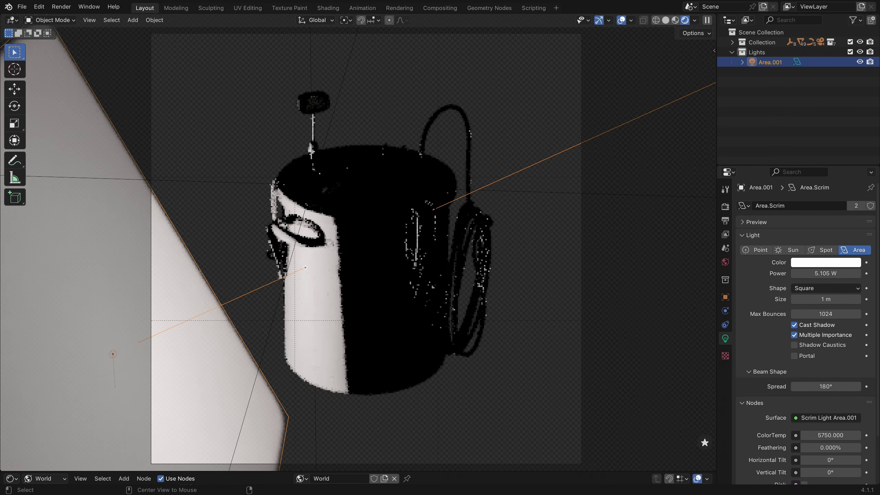
pyautogui.keyDown('alt'); pyautogui.scroll(-20, 308, 277); pyautogui.keyUp('alt')
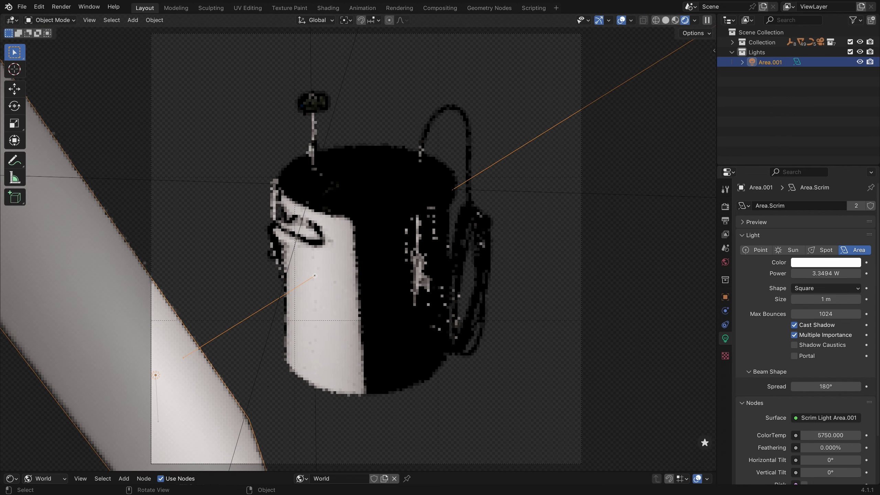
pyautogui.moveTo(315, 274); pyautogui.dragTo(295, 280)
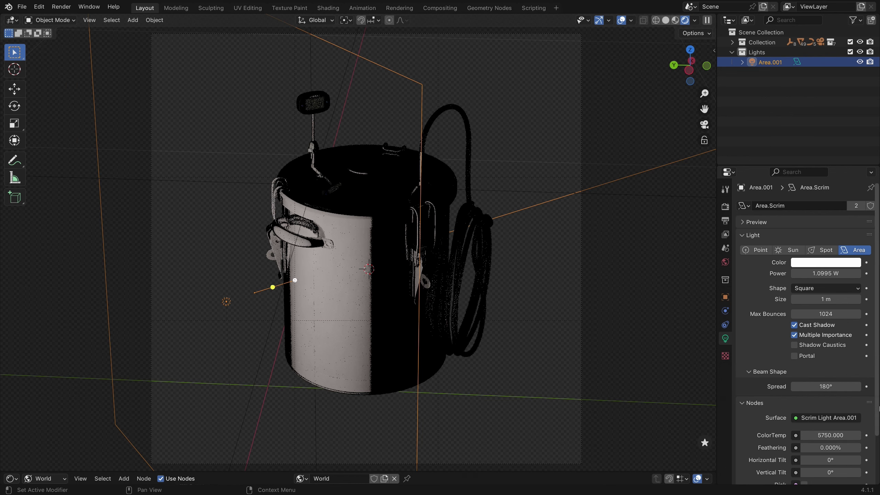
# Step: Set the light's horizontal tilt to about 57.3° so its gradient falls off across the body
pyautogui.scroll(-4, 821, 460)
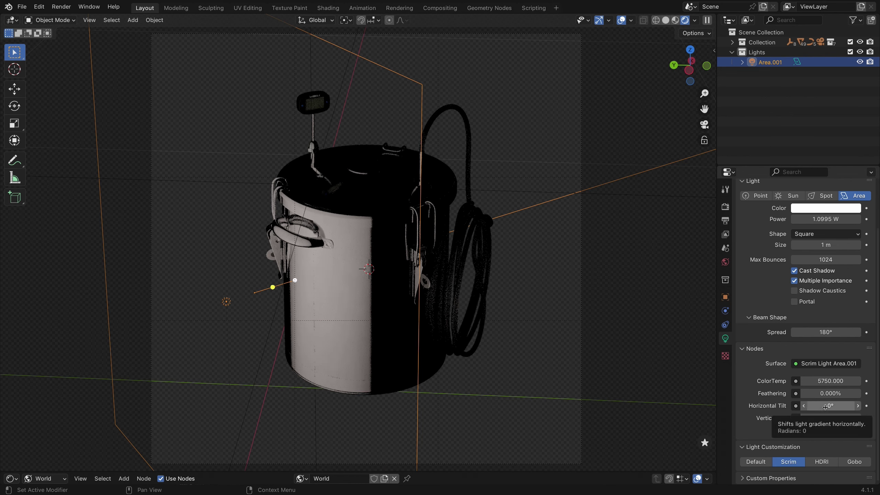
pyautogui.moveTo(821, 407); pyautogui.dragTo(874, 406)
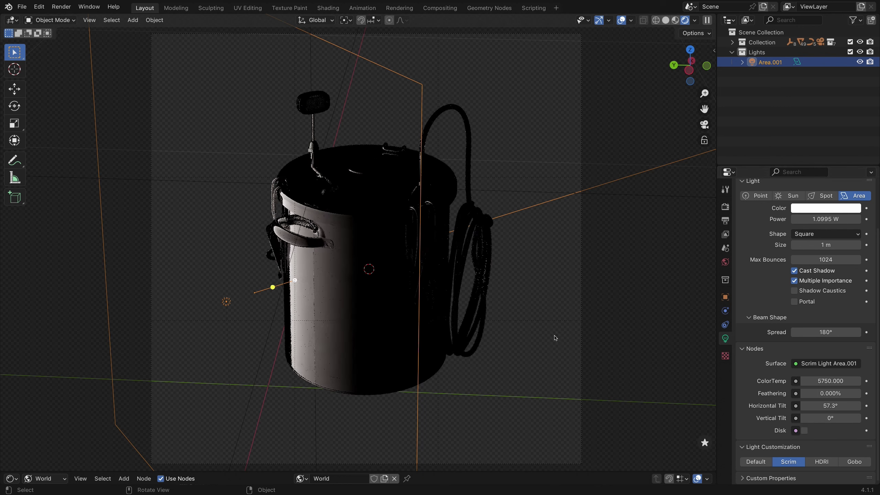
# Step: Duplicate the light onto the pot's lower right side at about 1.28 m and 1.59 W, with its horizontal tilt set to -57.3°
pyautogui.rightClick(338, 300)
pyautogui.moveTo(348, 300)
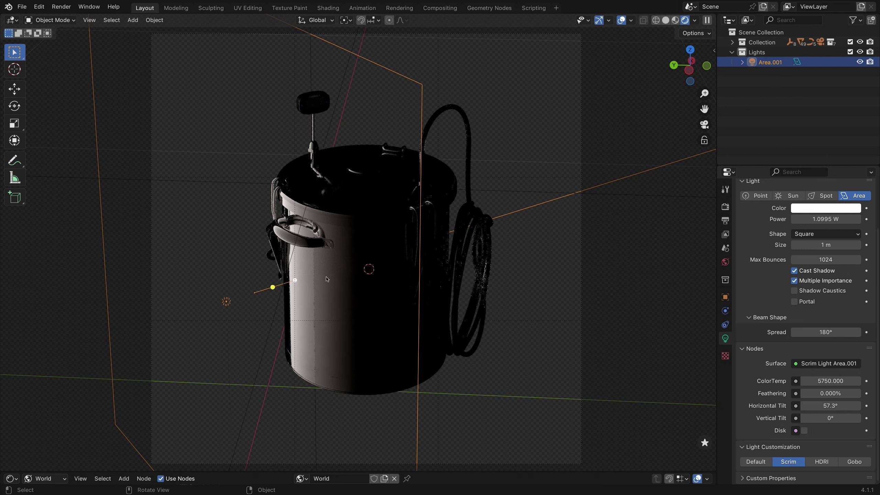
pyautogui.rightClick(259, 273)
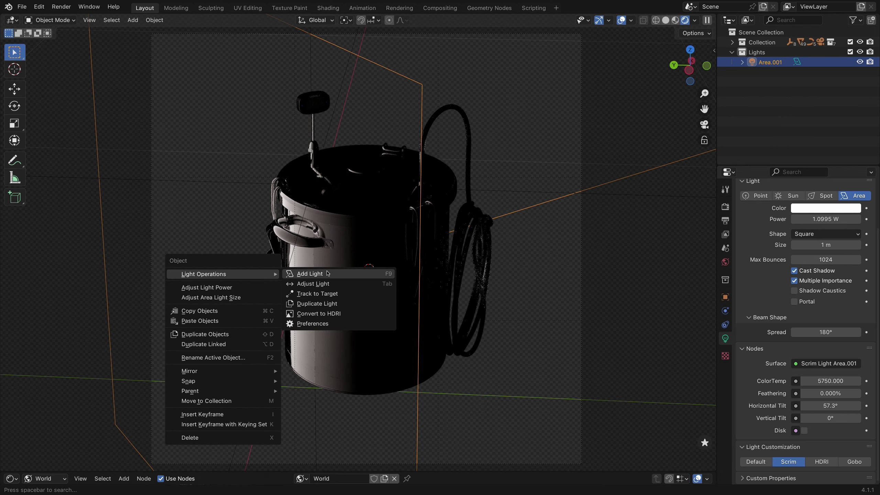
pyautogui.click(333, 304)
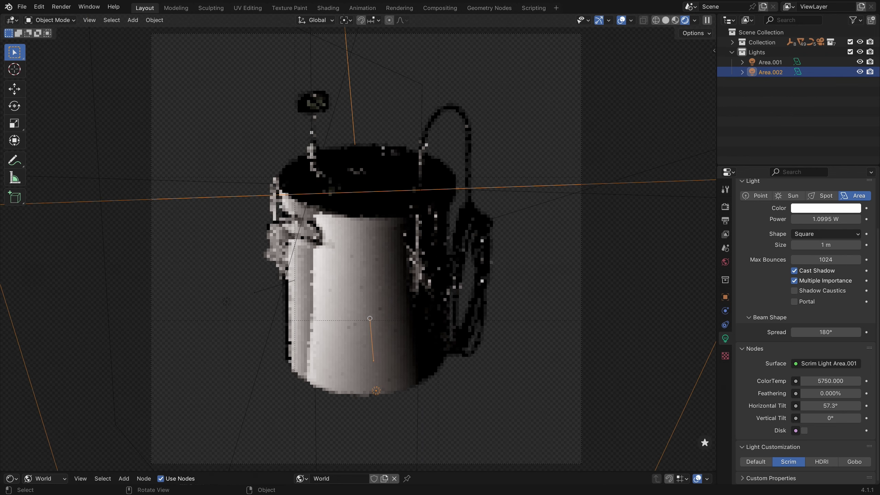
pyautogui.moveTo(371, 317); pyautogui.dragTo(434, 356)
pyautogui.press('-')
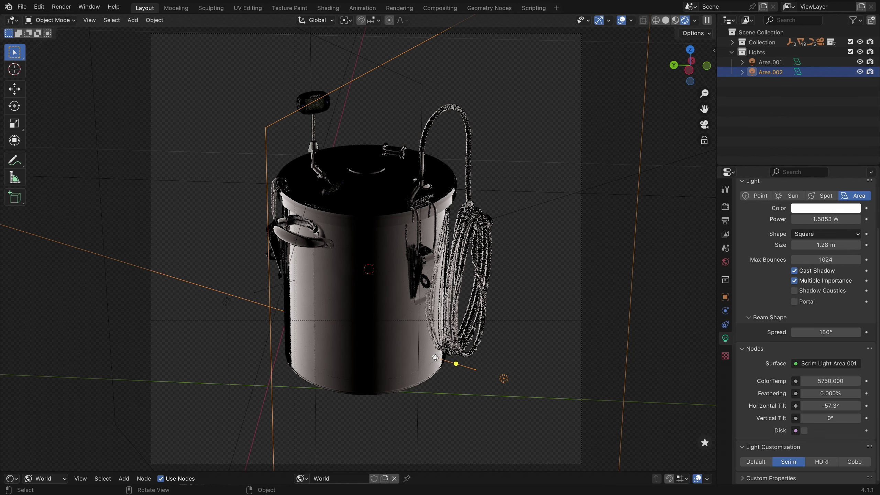
pyautogui.moveTo(435, 357); pyautogui.dragTo(430, 358)
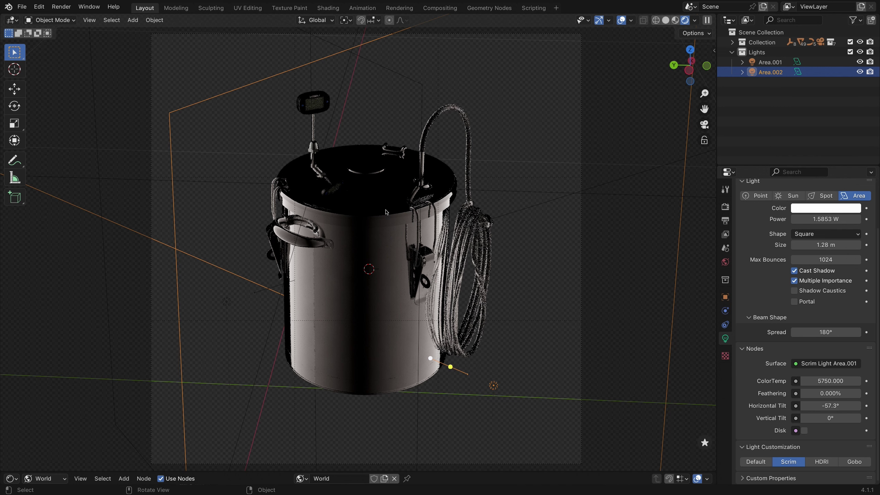
# Step: Add a third area light onto the front centre of the pot's body and dim it to about 523 mW
pyautogui.rightClick(326, 304)
pyautogui.moveTo(325, 304)
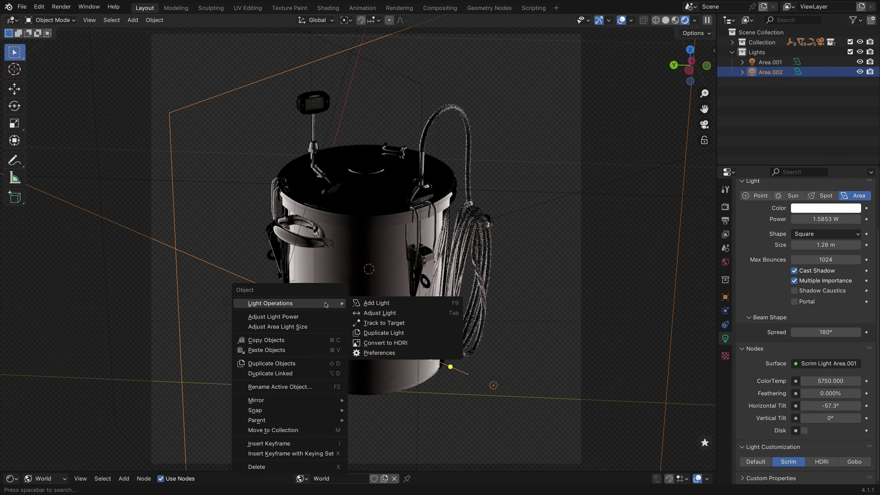
pyautogui.click(377, 302)
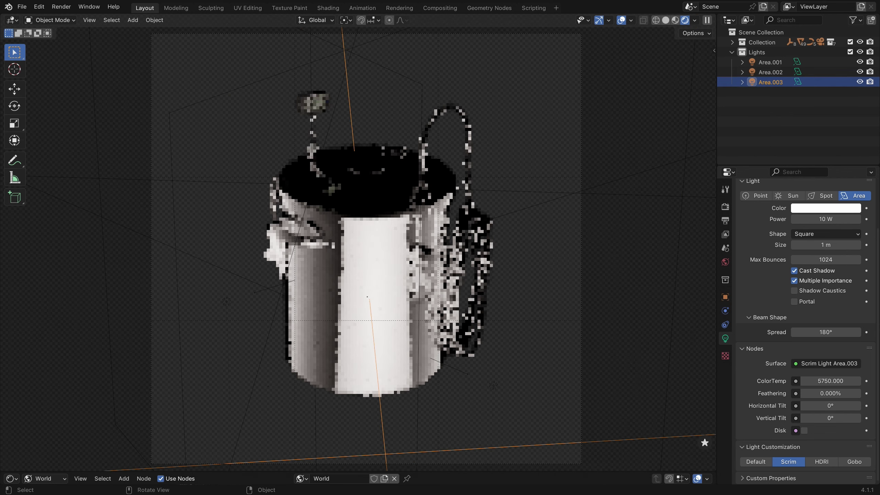
pyautogui.keyDown('alt'); pyautogui.scroll(-2, 365, 303); pyautogui.keyUp('alt')
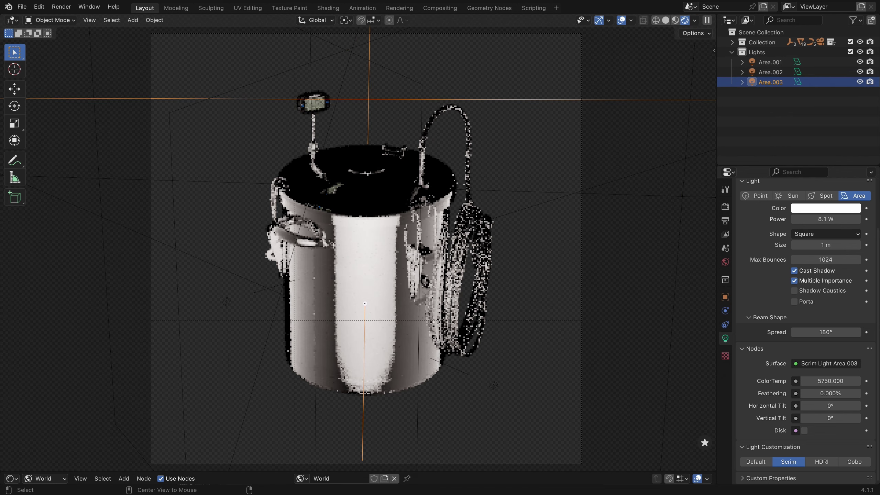
pyautogui.keyDown('alt'); pyautogui.scroll(-13, 364, 303); pyautogui.keyUp('alt')
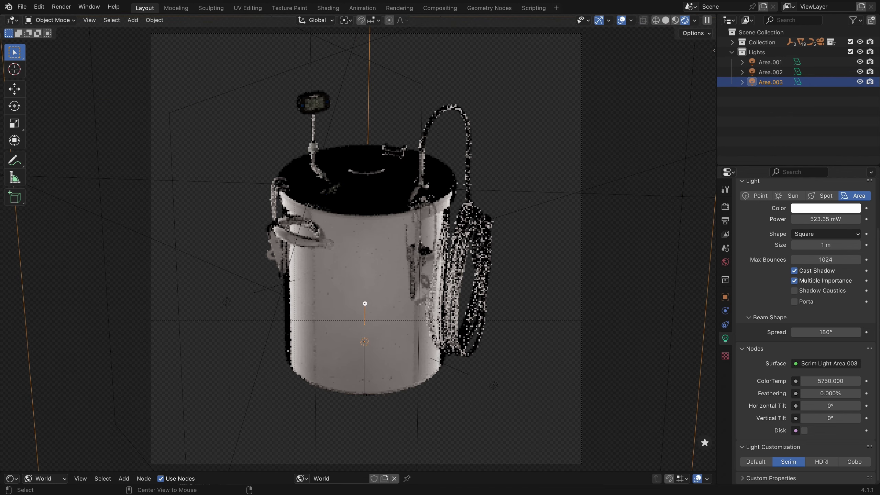
# Step: Shrink the front light to 0.54 m, lower its power to about 111 mW and confirm its placement
pyautogui.keyDown('shift'); pyautogui.scroll(-5, 364, 303); pyautogui.keyUp('shift')
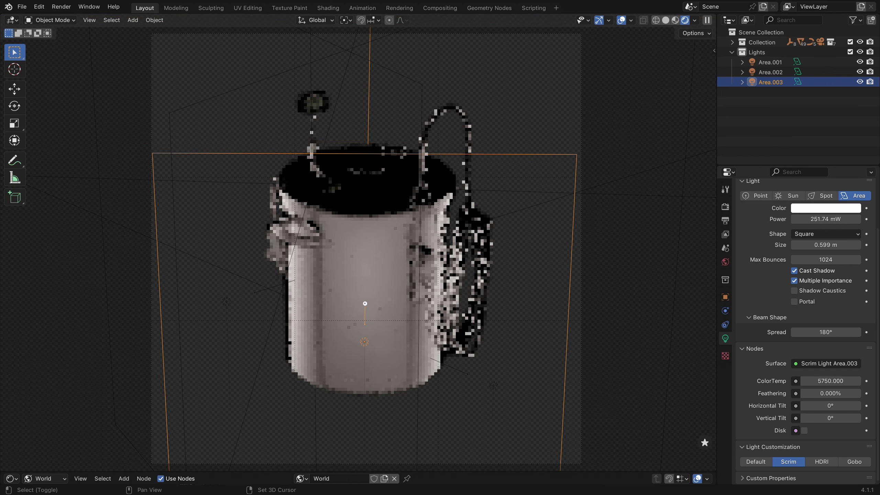
pyautogui.keyDown('shift'); pyautogui.scroll(-1, 365, 303); pyautogui.keyUp('shift')
pyautogui.keyDown('alt'); pyautogui.scroll(-4, 365, 303); pyautogui.keyUp('alt')
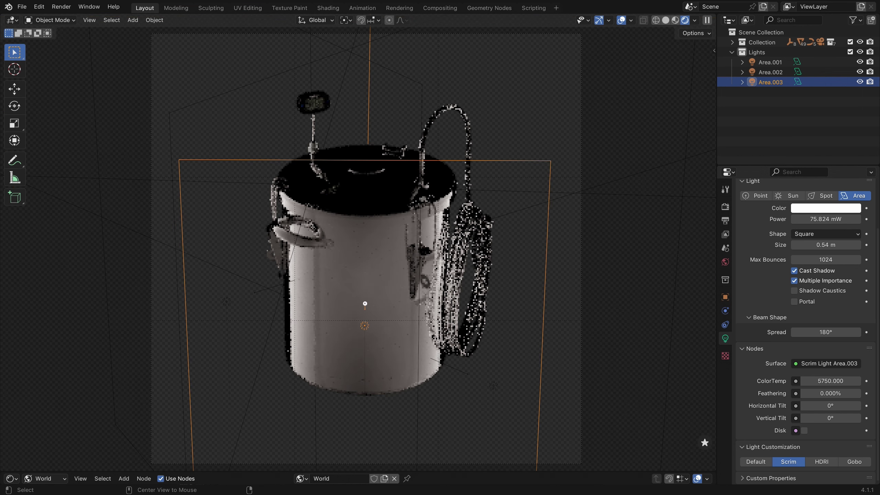
pyautogui.keyDown('alt'); pyautogui.scroll(2, 364, 303); pyautogui.keyUp('alt')
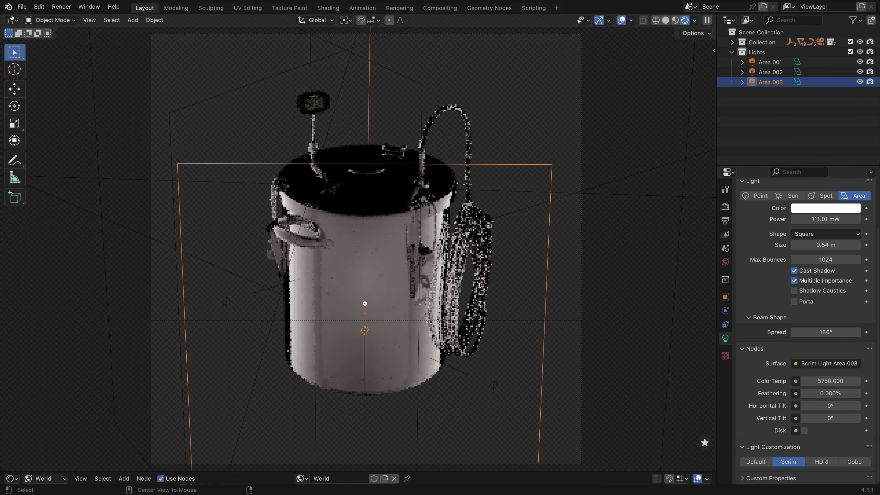
pyautogui.click(365, 303)
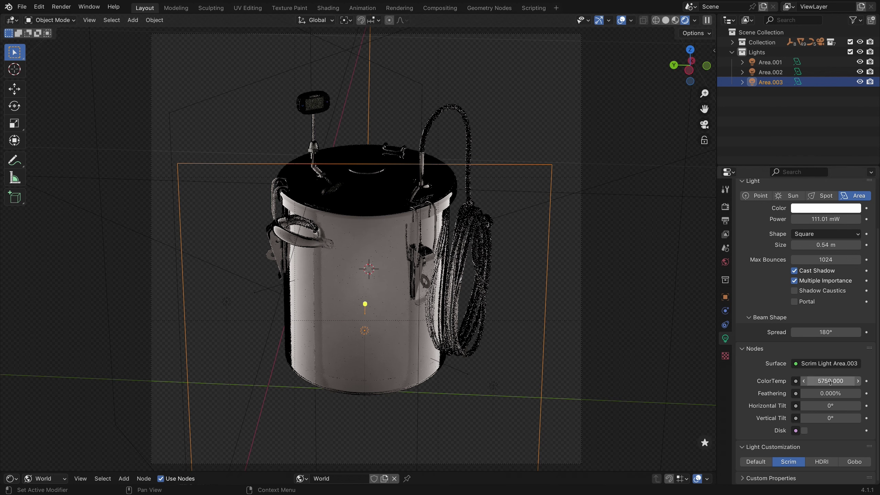
# Step: Set the front light's feathering to 100% and divide its power by 3
pyautogui.moveTo(816, 394); pyautogui.dragTo(861, 393)
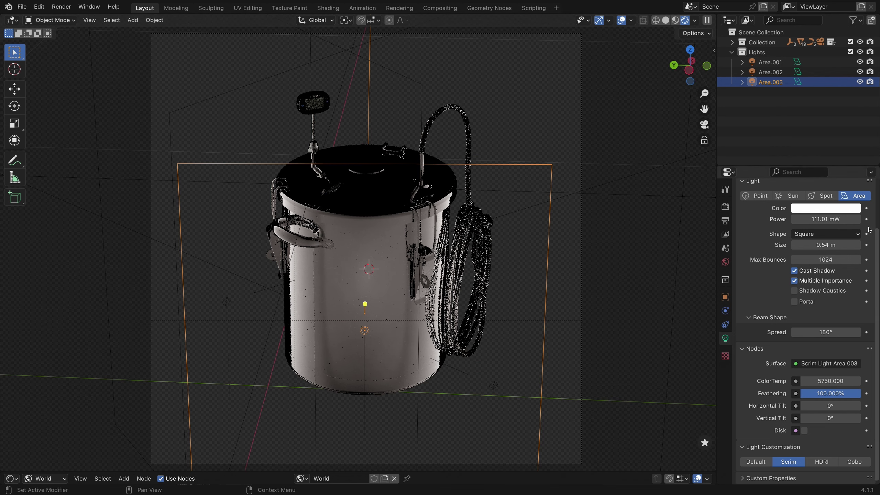
pyautogui.click(842, 218)
pyautogui.click(843, 219)
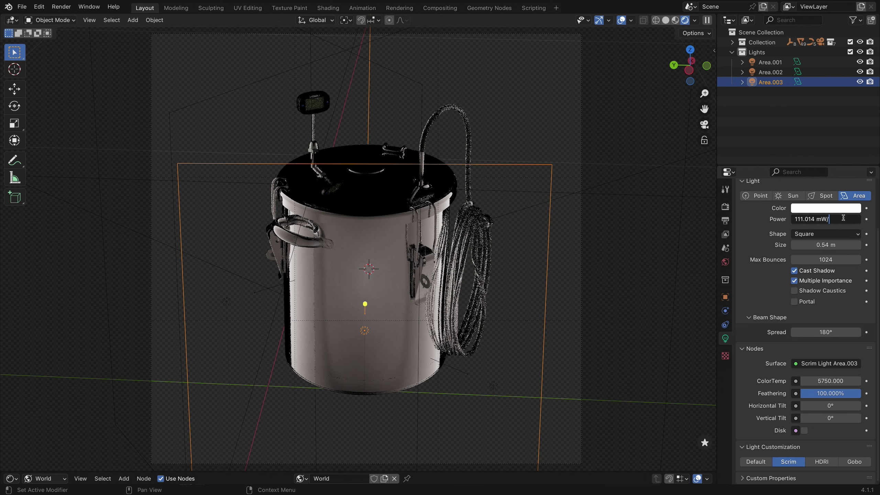
pyautogui.write('/3')
pyautogui.press('Return')
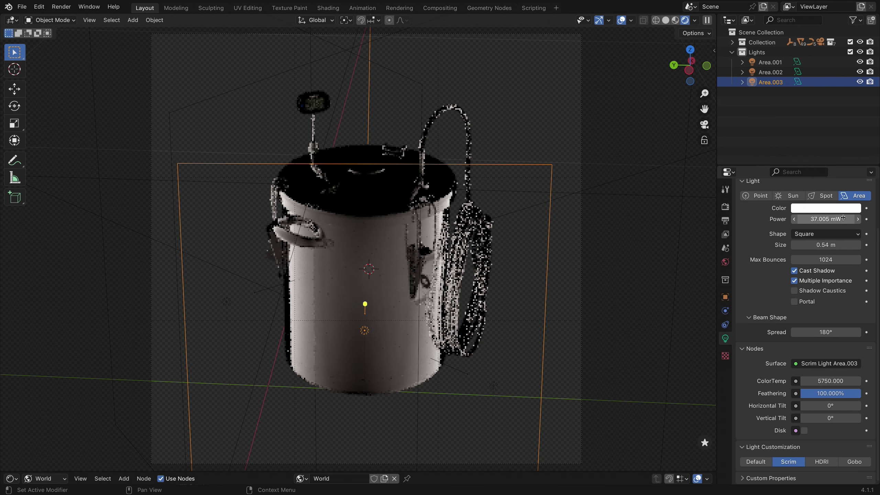
# Step: Toggle the front light's visibility to judge its effect, and divide its power by 2
pyautogui.click(860, 82)
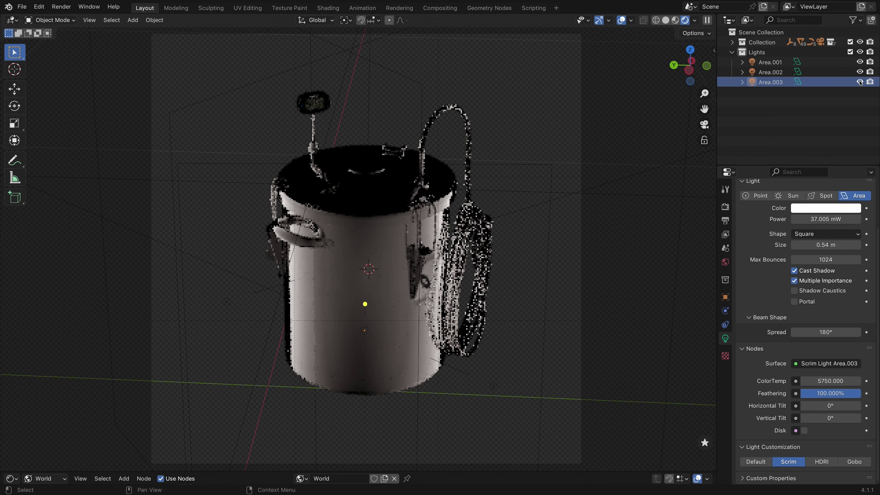
pyautogui.click(844, 219)
pyautogui.click(844, 218)
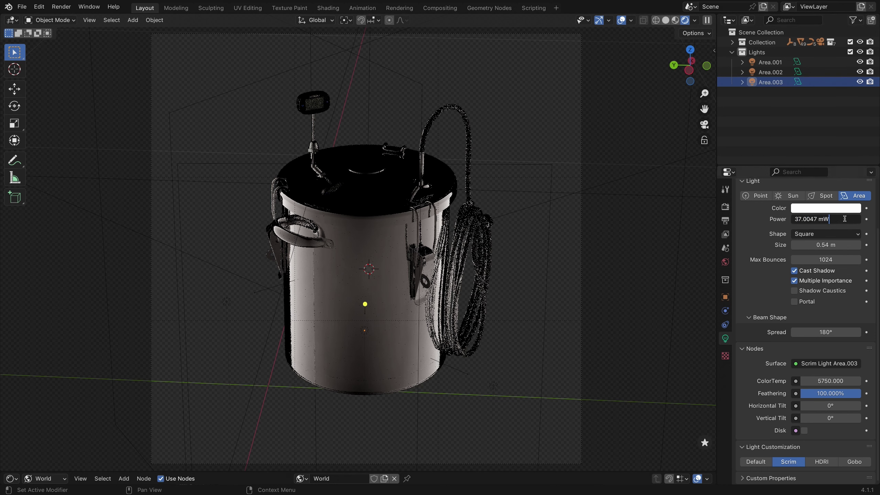
pyautogui.write('/2')
pyautogui.press('Return')
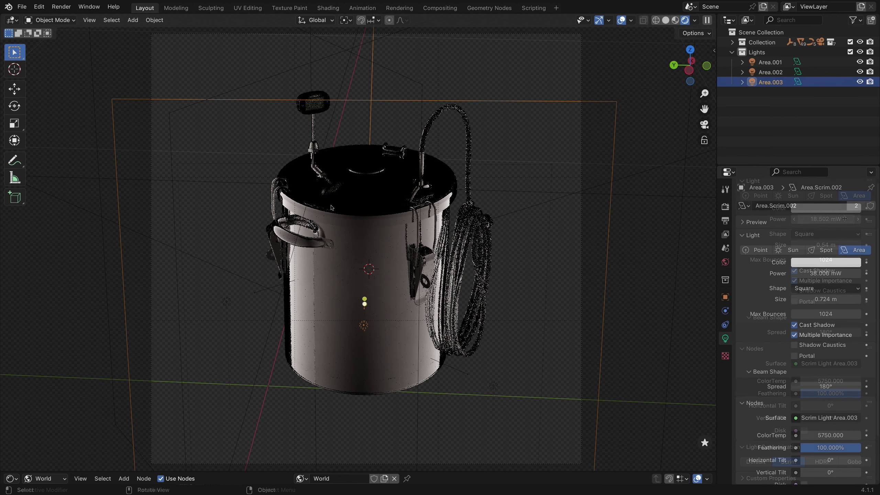
# Step: Add a fourth area light and place it so its reflection falls on the middle of the pot's lid
pyautogui.rightClick(331, 208)
pyautogui.moveTo(333, 206)
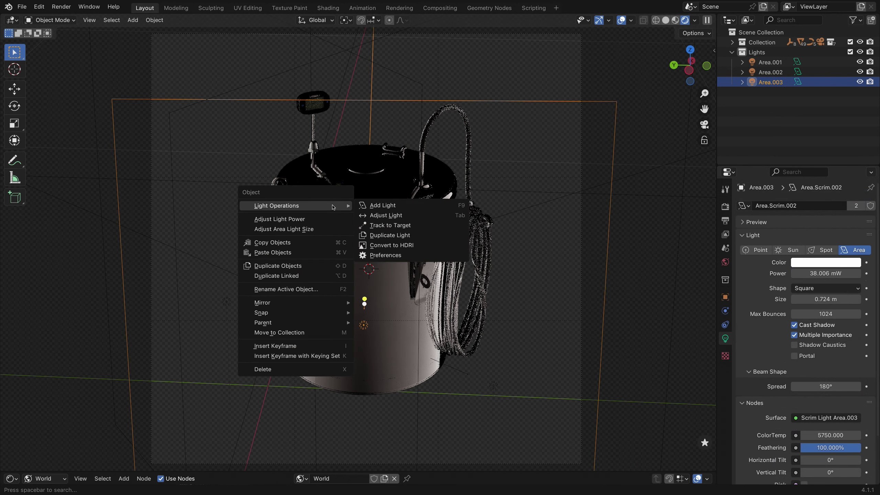
pyautogui.click(383, 206)
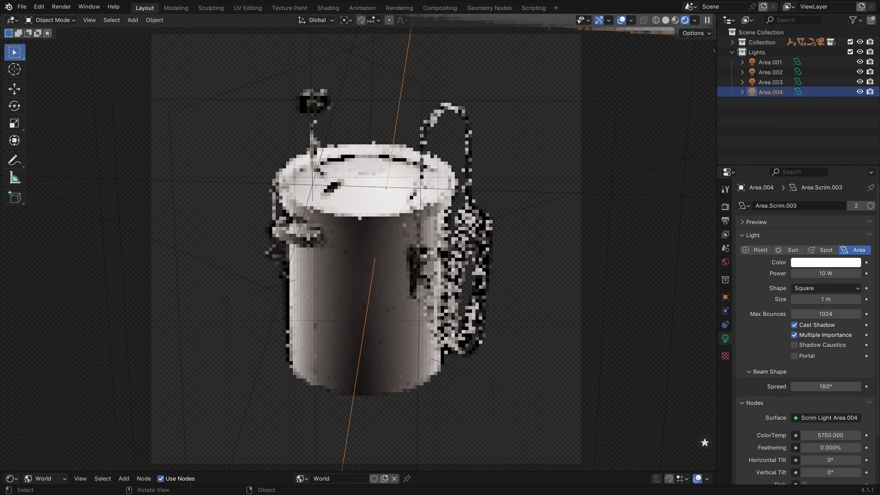
pyautogui.click(386, 188)
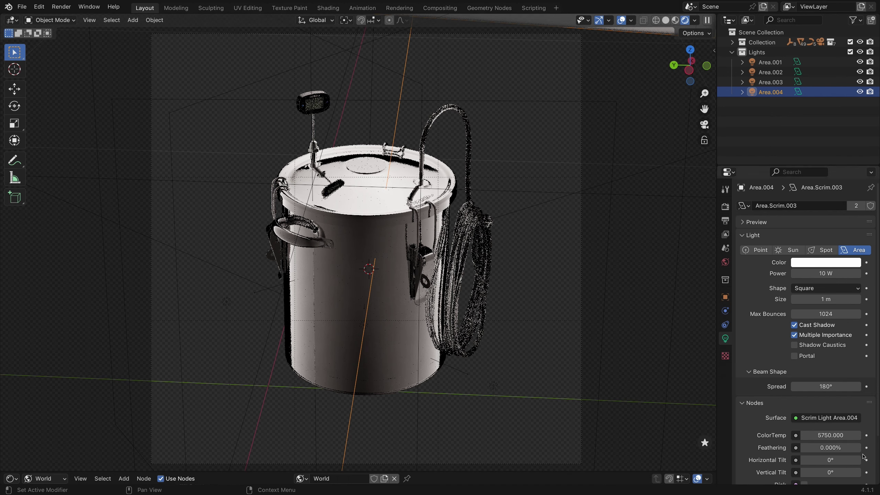
# Step: Set the lid light's vertical tilt to 34.1° and divide its power by 1.5
pyautogui.scroll(-2, 828, 471)
pyautogui.moveTo(830, 432); pyautogui.dragTo(854, 431)
pyautogui.click(844, 232)
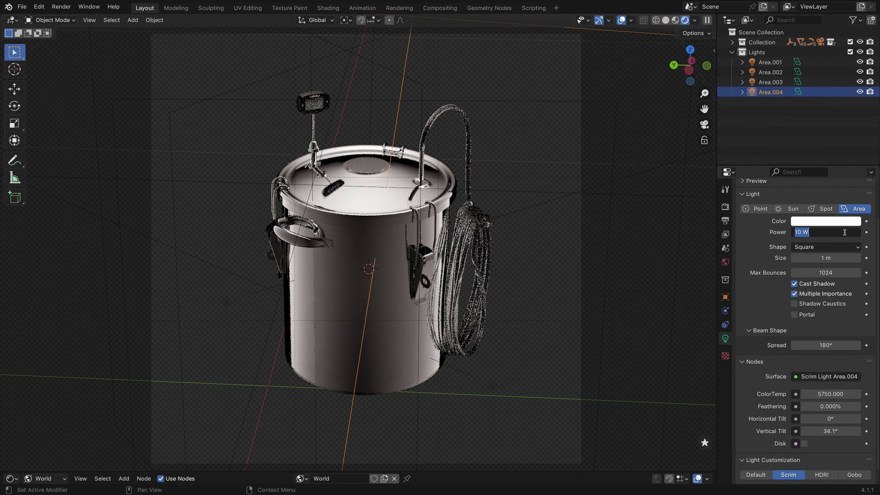
pyautogui.click(847, 232)
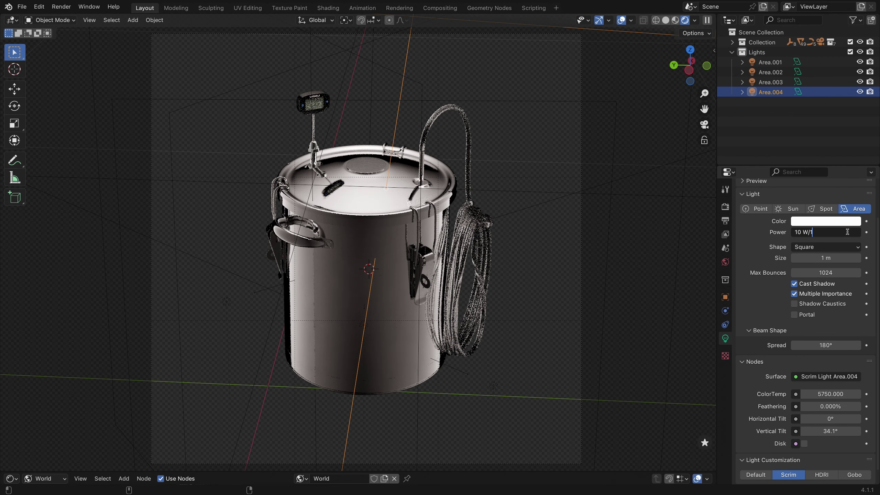
pyautogui.write('/1.5')
pyautogui.press('Return')
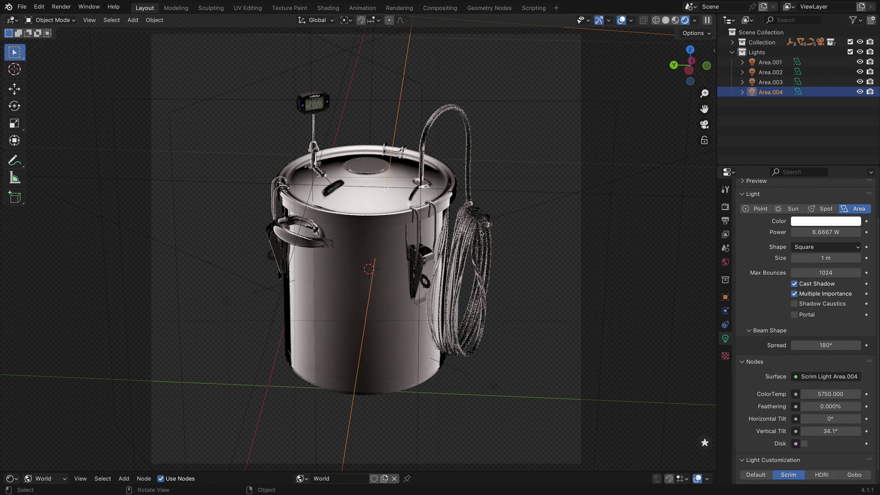
# Step: Add a fifth area light behind the pot, aimed at the rim side beside the hose, and isolate it
pyautogui.rightClick(393, 239)
pyautogui.moveTo(399, 234)
pyautogui.click(447, 233)
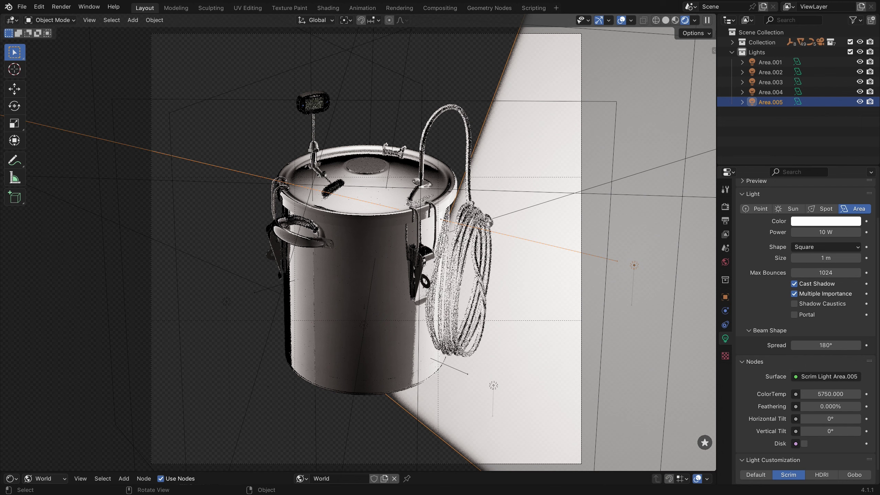
pyautogui.press('3')
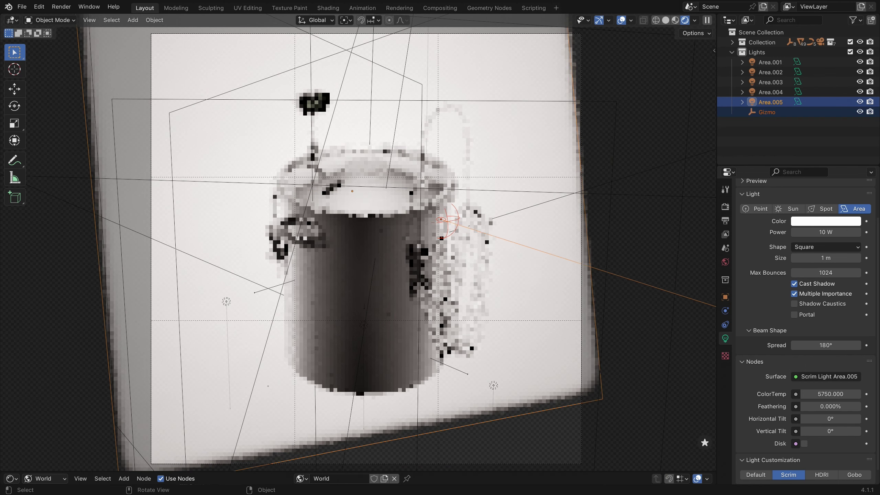
pyautogui.click(502, 225)
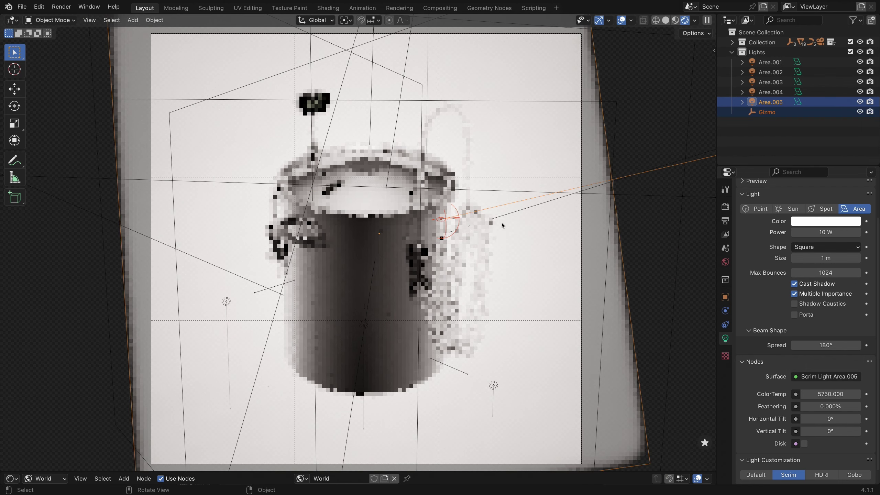
pyautogui.click(704, 442)
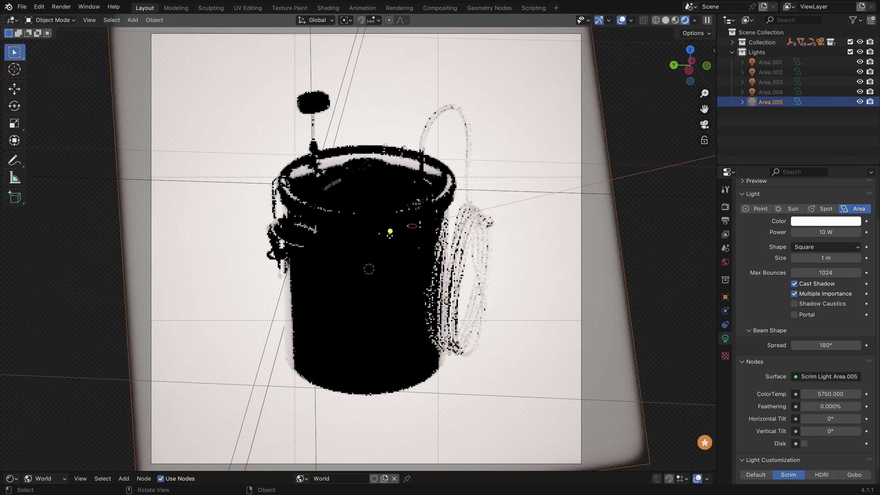
# Step: Reposition the back light behind the pot, shrink it to 0.54 m and lower its power to about 1.99 W
pyautogui.press('3')
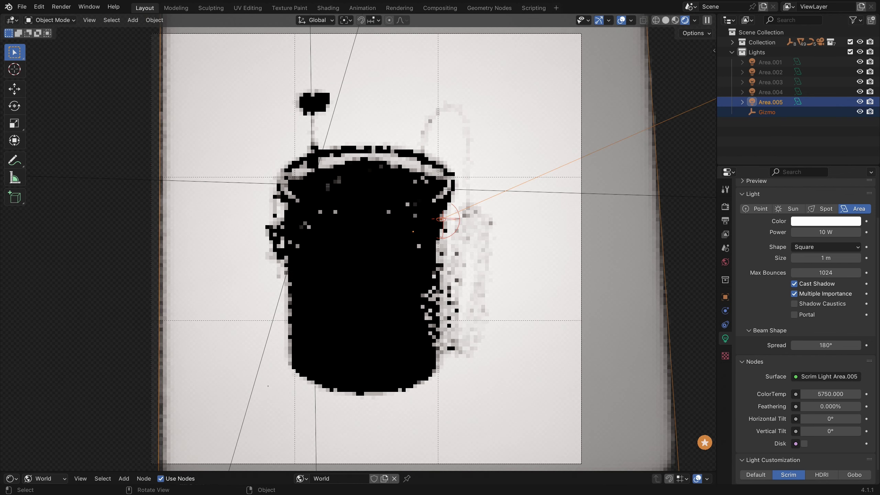
pyautogui.keyDown('shift'); pyautogui.scroll(-1, 441, 219); pyautogui.keyUp('shift')
pyautogui.keyDown('shift'); pyautogui.scroll(-7, 409, 242); pyautogui.keyUp('shift')
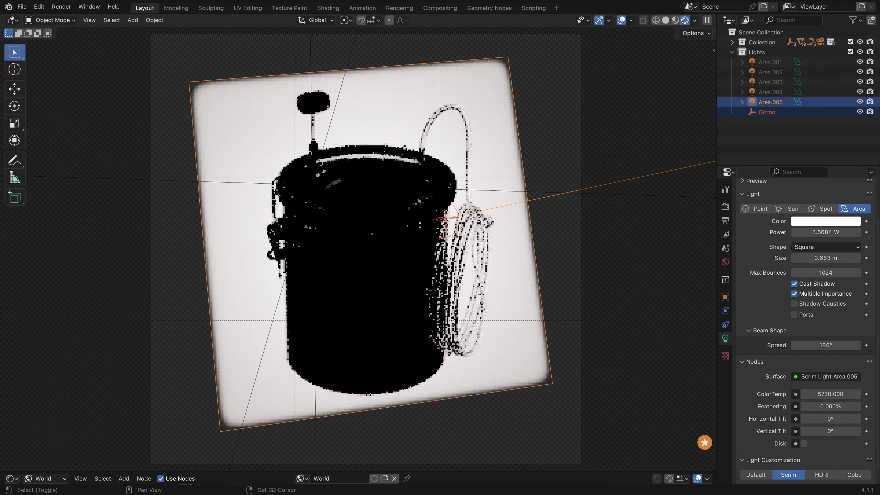
pyautogui.keyDown('shift'); pyautogui.scroll(-2, 373, 243); pyautogui.keyUp('shift')
pyautogui.keyDown('shift'); pyautogui.scroll(-2, 373, 242); pyautogui.keyUp('shift')
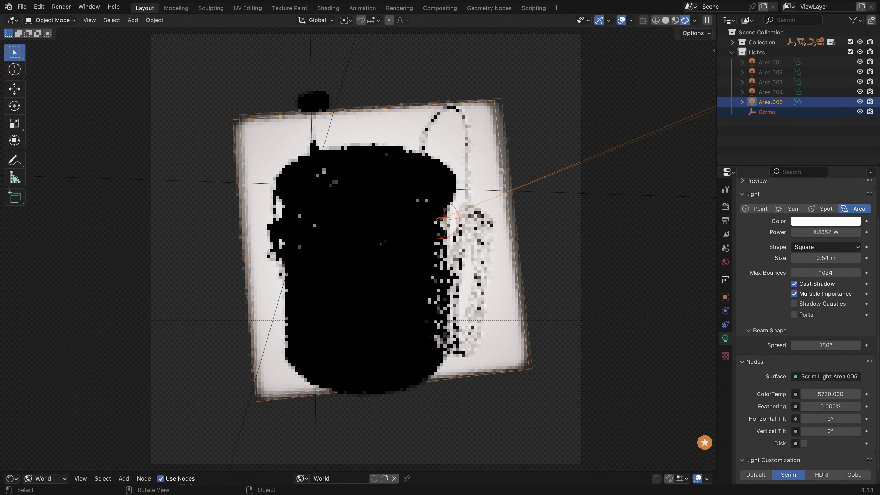
pyautogui.scroll(-7, 438, 218)
pyautogui.click(438, 217)
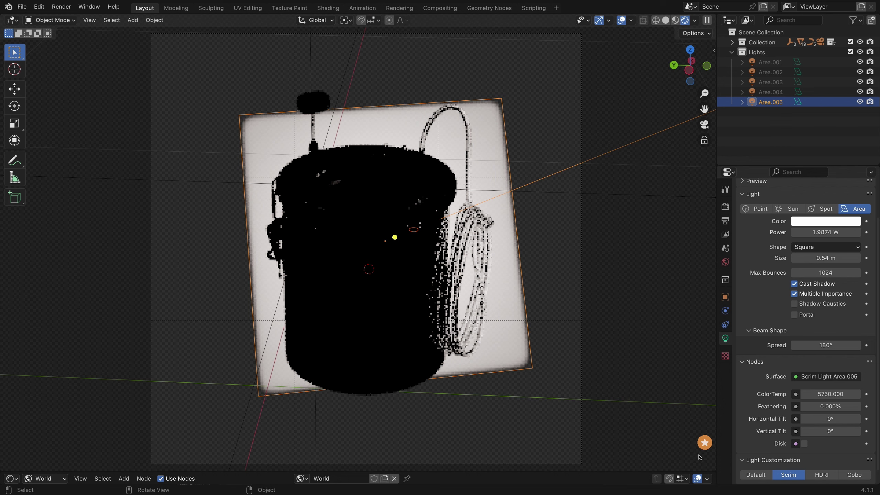
# Step: End the light isolation with the viewport overlays hidden, and select the lid light Area.004
pyautogui.click(703, 442)
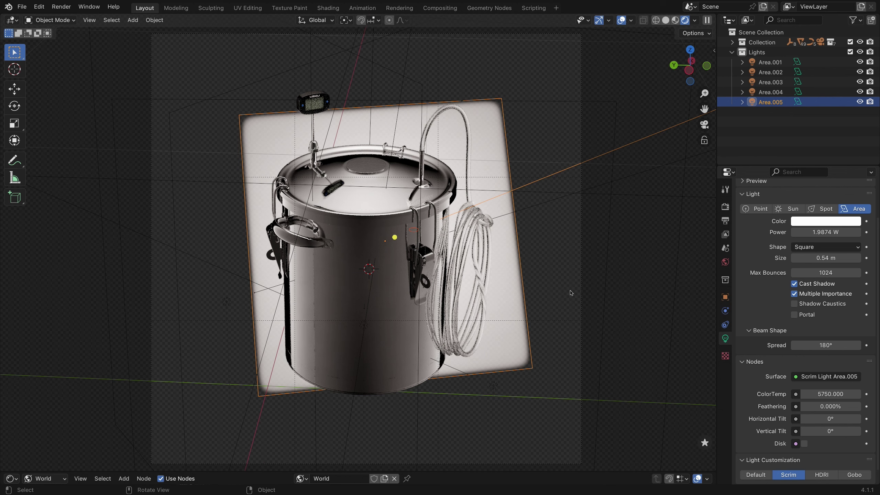
pyautogui.hotkey('shift', 'alt', 'z')
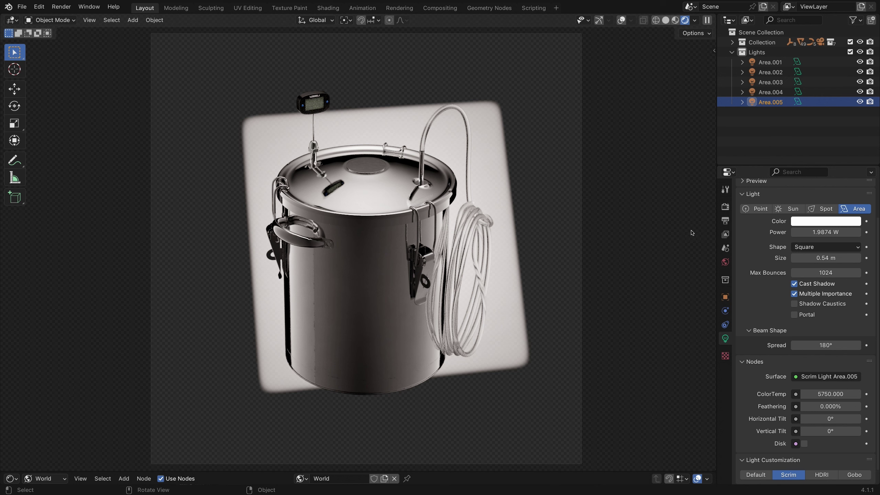
pyautogui.click(724, 207)
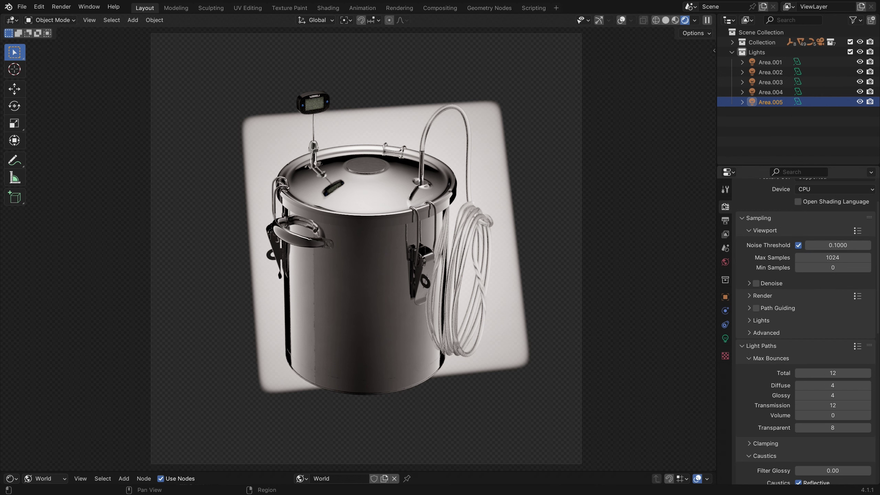
pyautogui.scroll(-5, 770, 417)
pyautogui.scroll(-4, 766, 450)
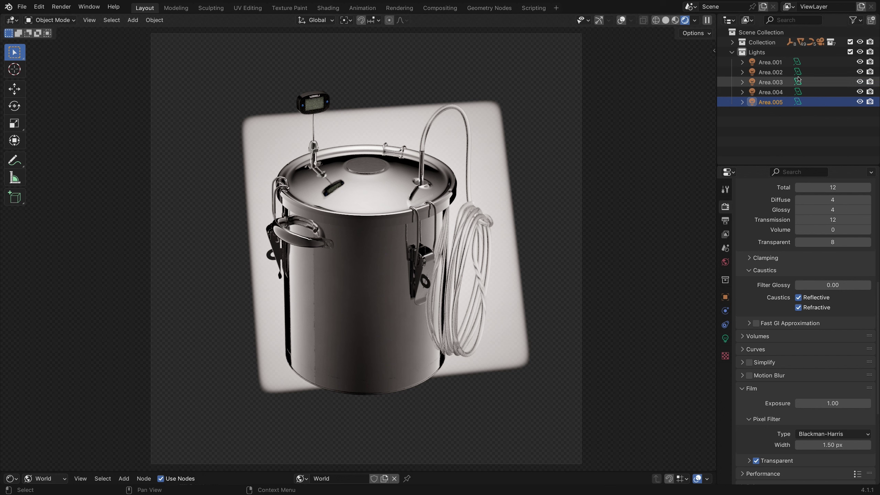
pyautogui.click(779, 93)
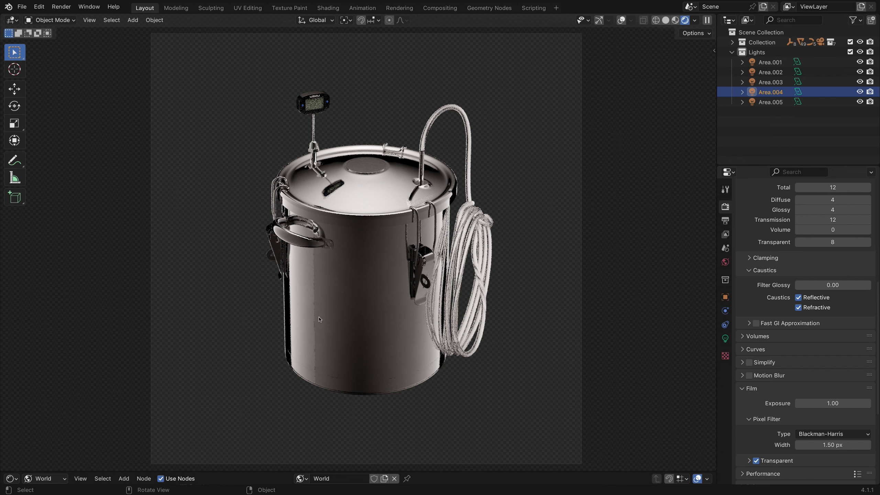
# Step: Switch the render engine to EEVEE
pyautogui.scroll(10, 827, 225)
pyautogui.click(827, 206)
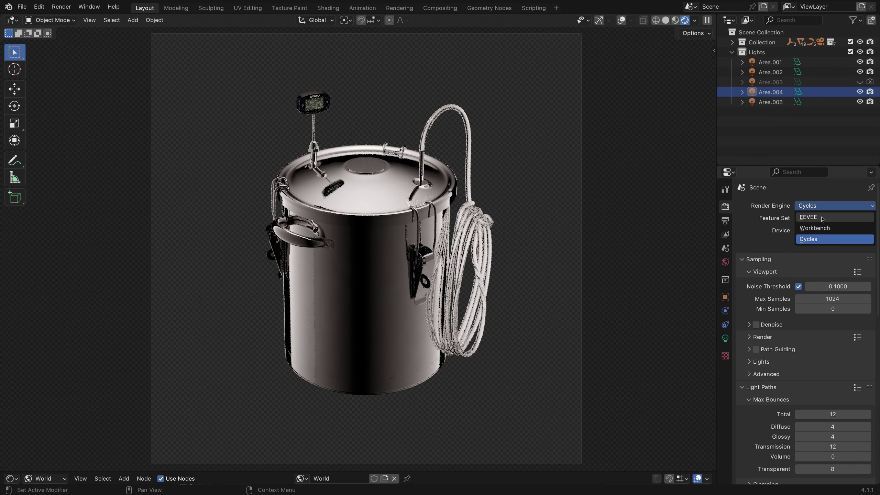
pyautogui.click(822, 217)
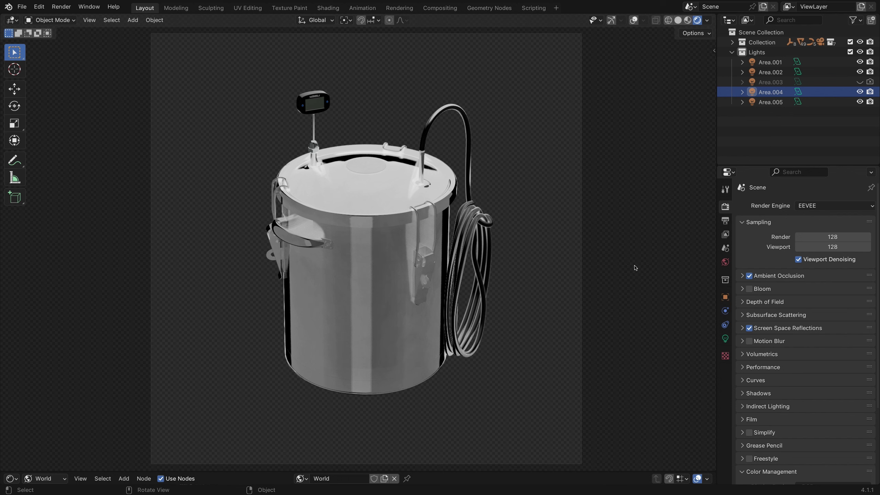
# Step: Toggle the visibility of lights Area.002, Area.003 and Area.004 to judge their effect in EEVEE, leaving all of them shown
pyautogui.click(860, 82)
pyautogui.click(868, 82)
pyautogui.click(860, 92)
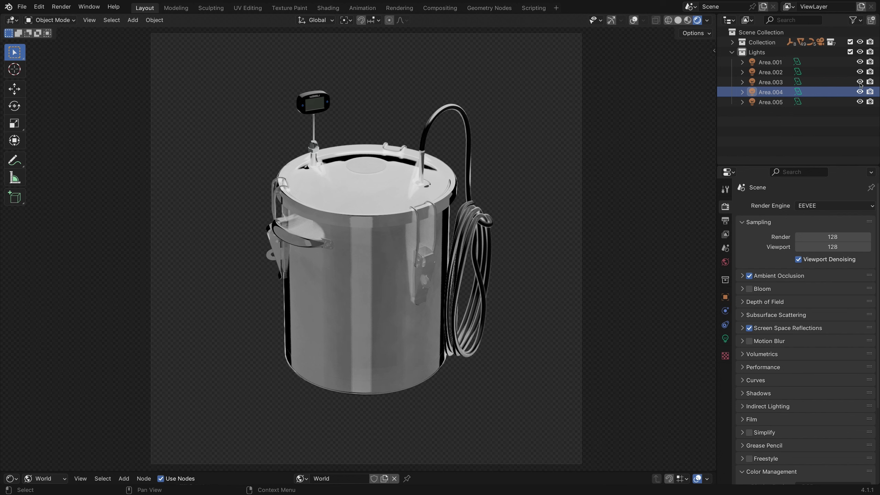
pyautogui.click(859, 82)
pyautogui.click(860, 72)
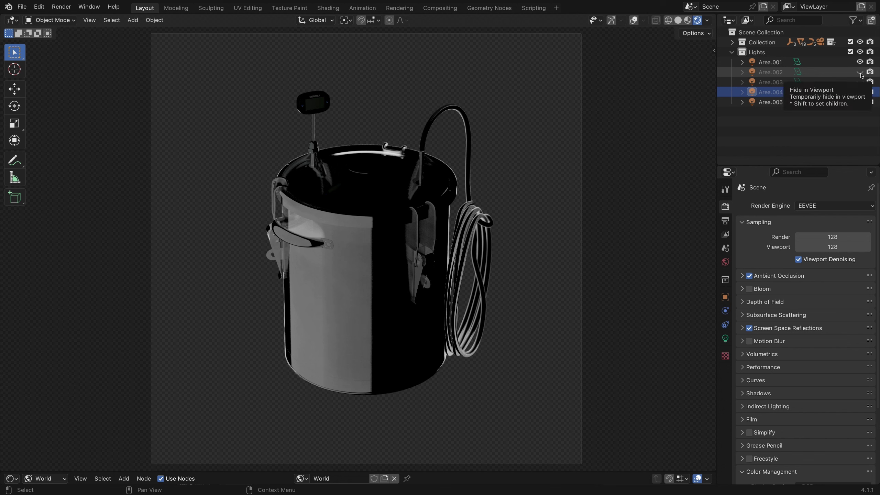
pyautogui.click(860, 73)
pyautogui.click(860, 82)
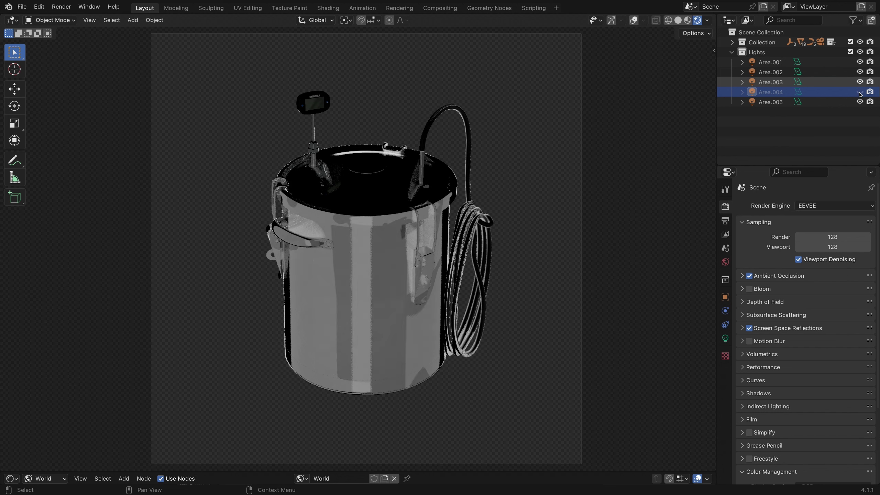
pyautogui.click(859, 93)
pyautogui.click(859, 92)
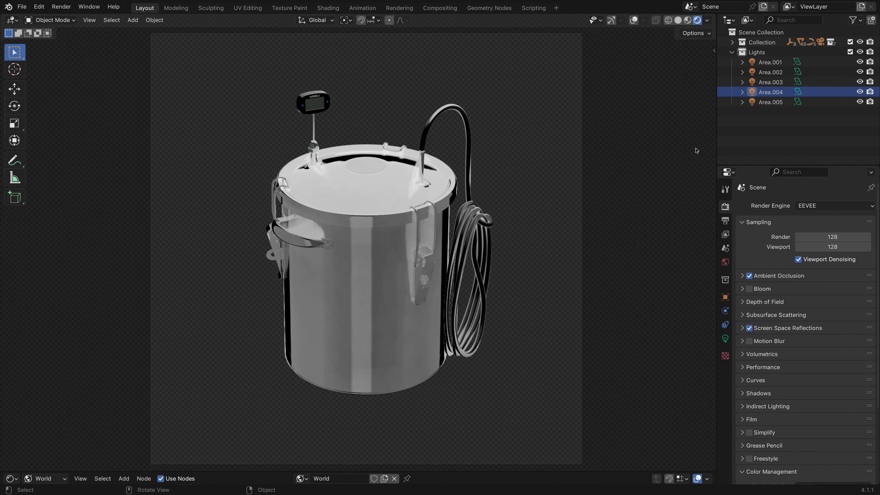
# Step: Set the render engine back to Cycles and change the viewport to solid shading
pyautogui.click(820, 208)
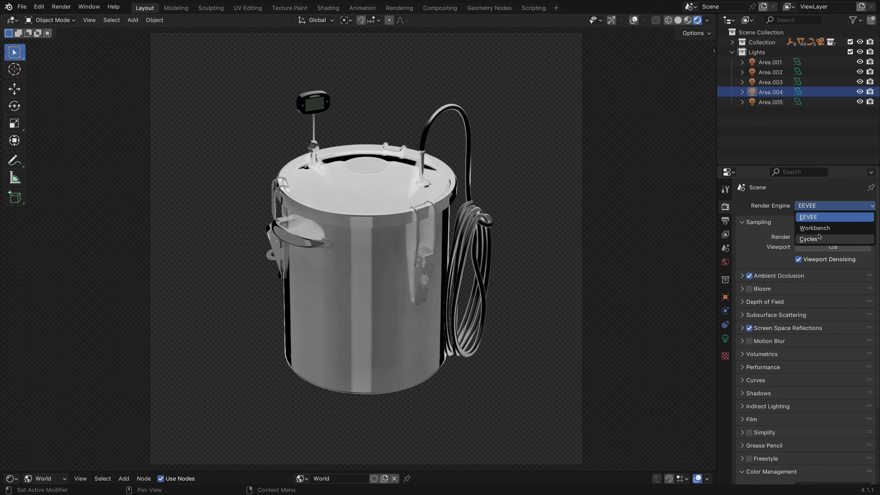
pyautogui.press('Return')
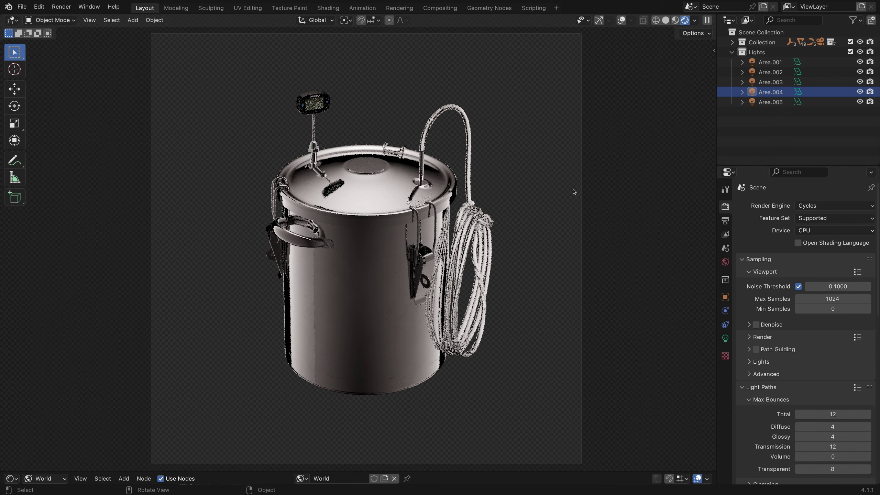
pyautogui.press('z')
pyautogui.click(643, 138)
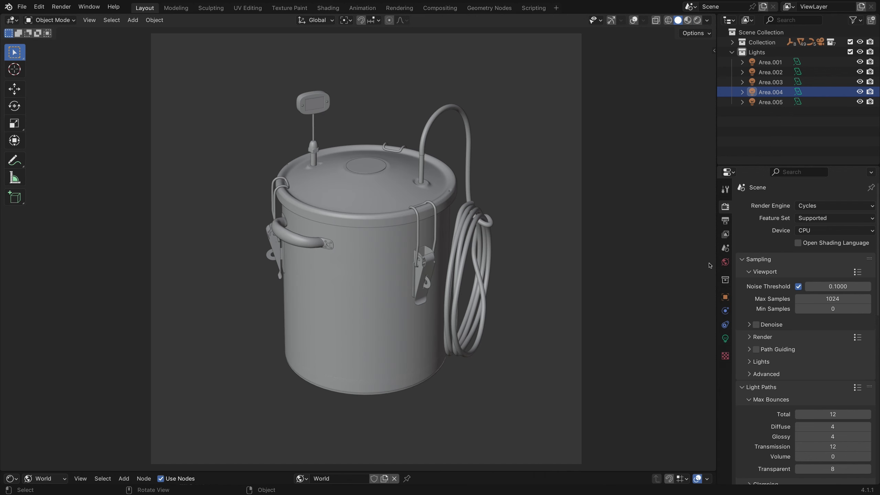
# Step: Render the scene's lighting as a 4K HDRI of 4096 × 2048 into the Pictures folder, keeping the suggested file name
pyautogui.click(724, 264)
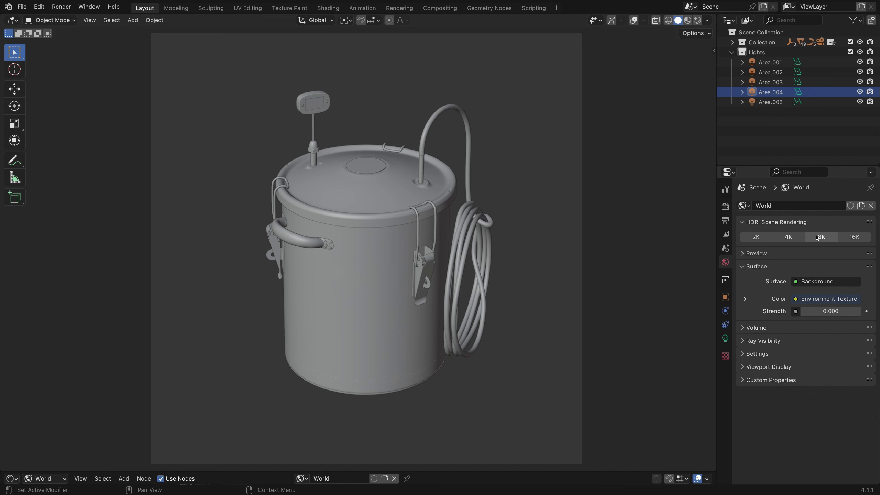
pyautogui.click(789, 237)
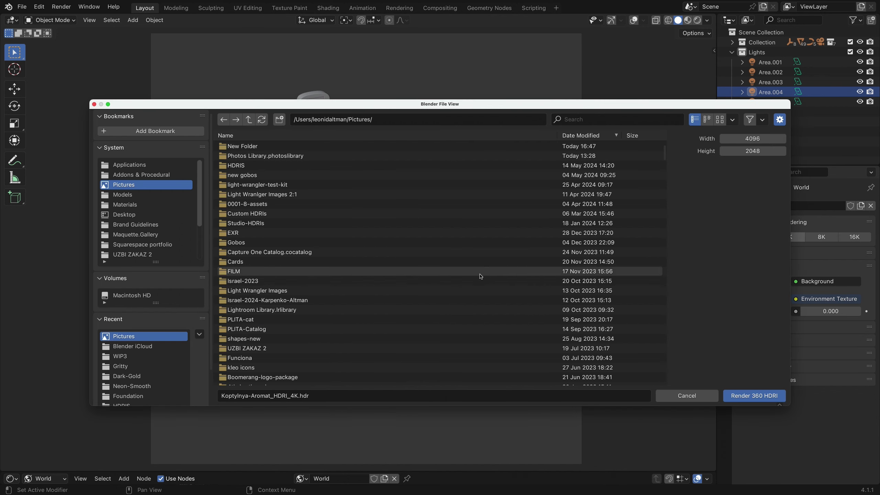
pyautogui.click(748, 396)
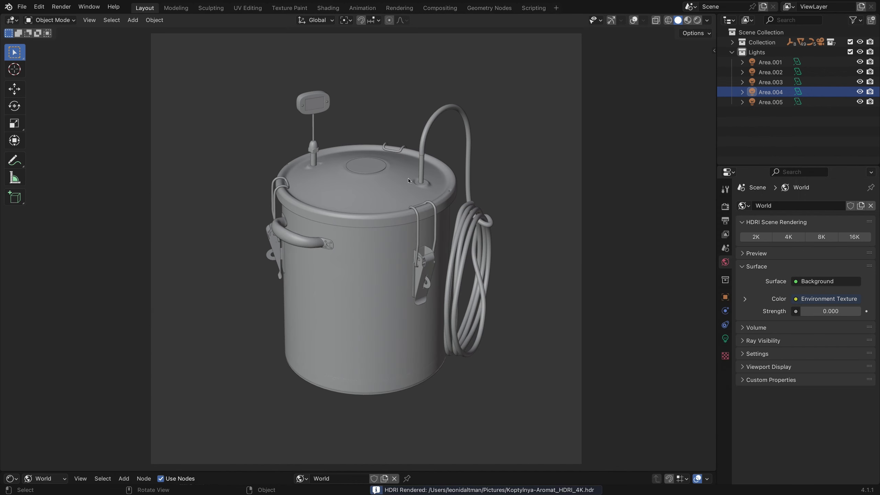
# Step: Switch to Finder and preview the exported Koptylnya-Aromat_HDRI_4K.exr in the Pictures folder
pyautogui.hotkey('ctrl', 'Right')
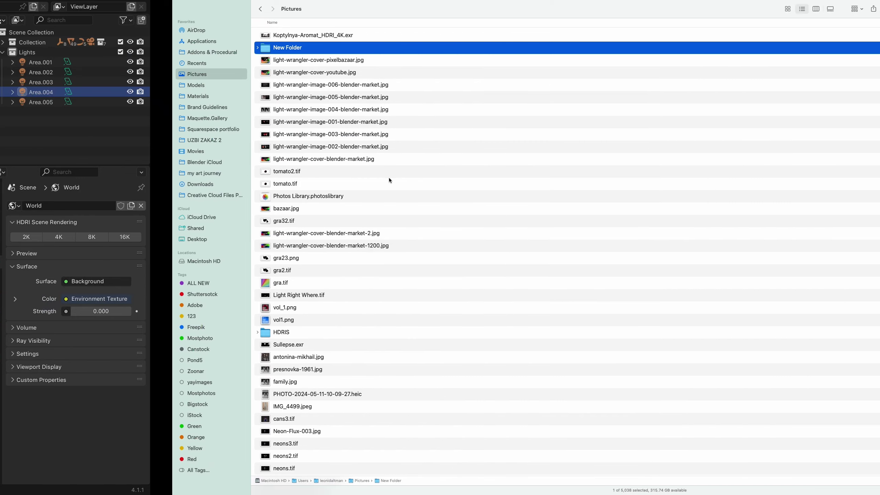
pyautogui.click(154, 35)
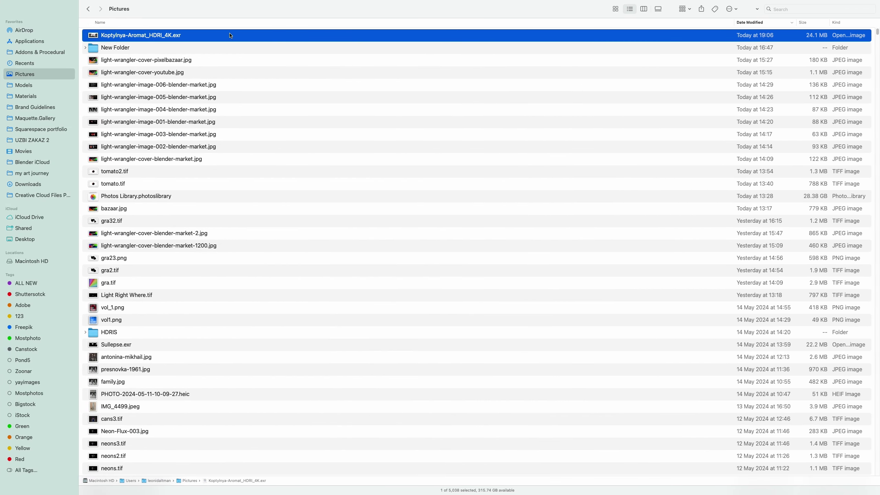
pyautogui.press('space')
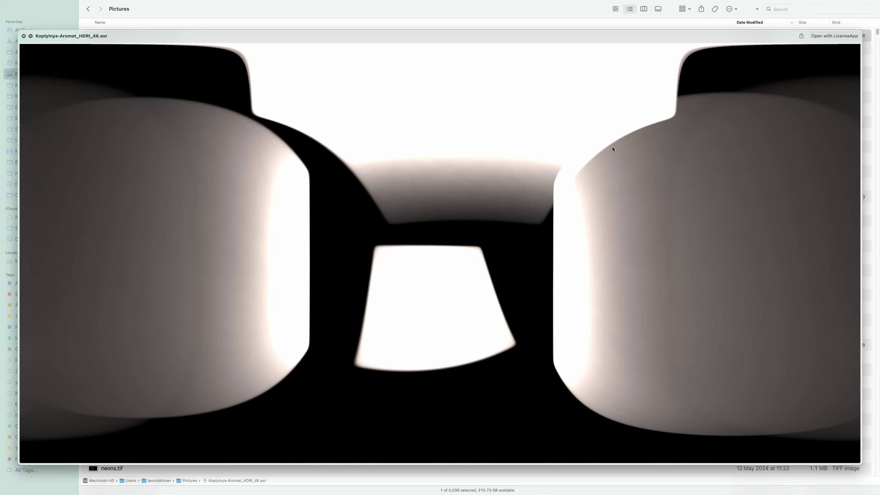
pyautogui.press('space')
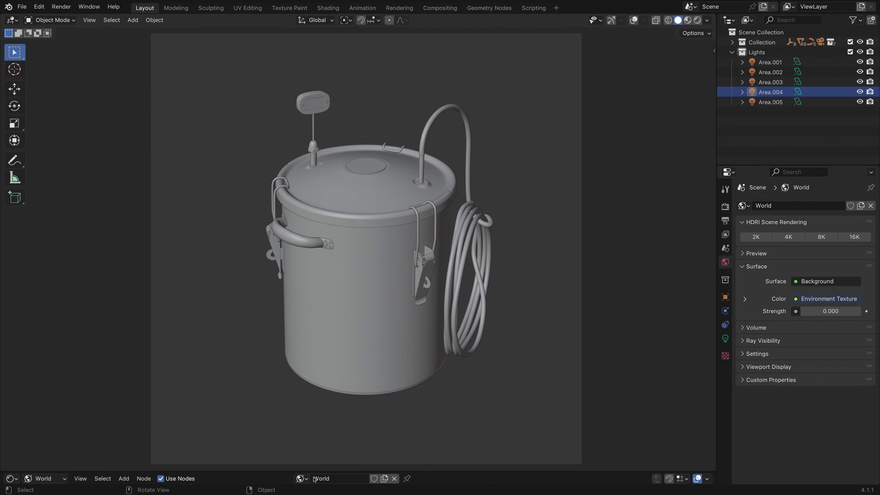
# Step: Load Koptylnya-Aromat_HDRI_4K.exr from the Pictures folder into the world's Environment Texture node
pyautogui.moveTo(273, 470); pyautogui.dragTo(303, 297)
pyautogui.click(309, 369)
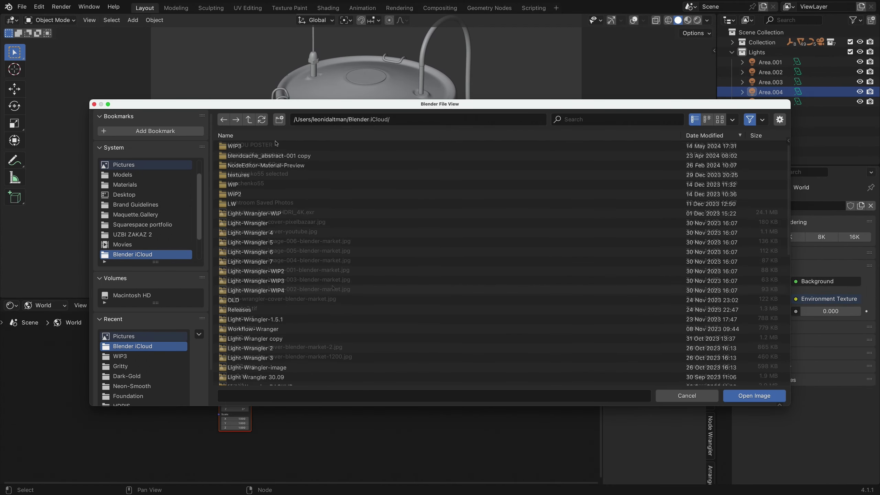
pyautogui.click(124, 335)
pyautogui.doubleClick(300, 212)
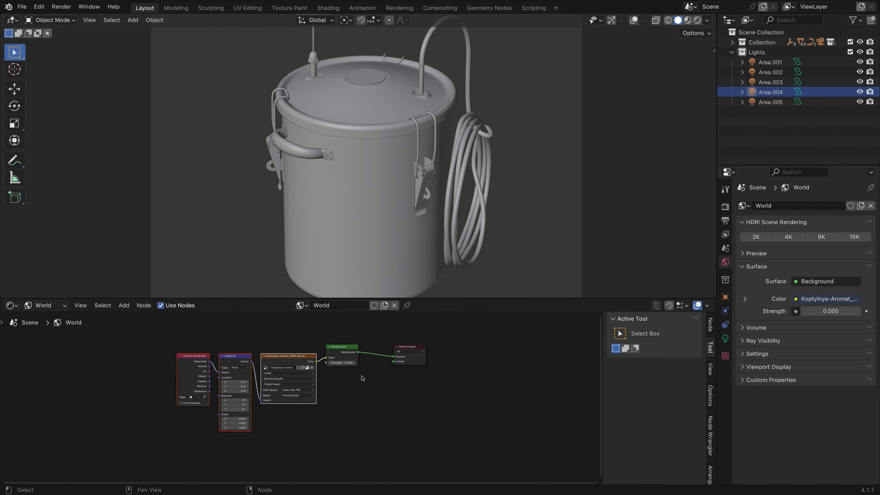
# Step: Set the world Background strength to 1 and collapse the node editor to give the viewport full height
pyautogui.click(351, 363)
pyautogui.write('1')
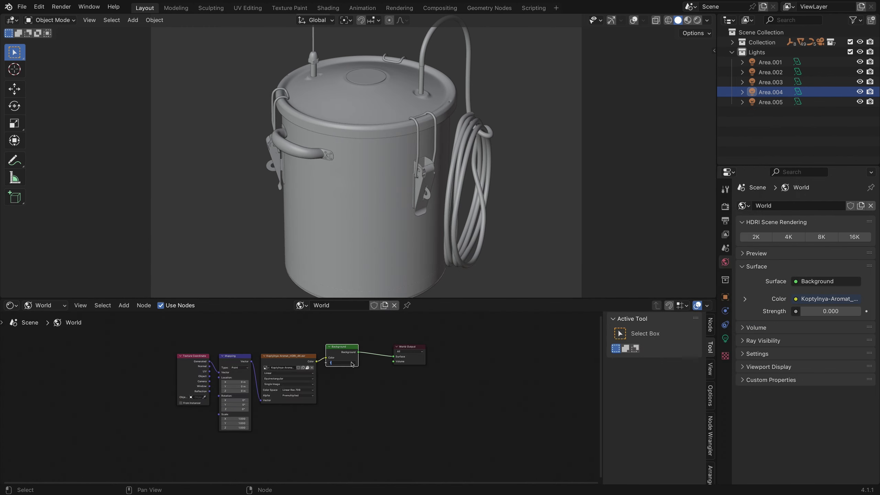
pyautogui.press('Return')
pyautogui.moveTo(429, 298); pyautogui.dragTo(422, 472)
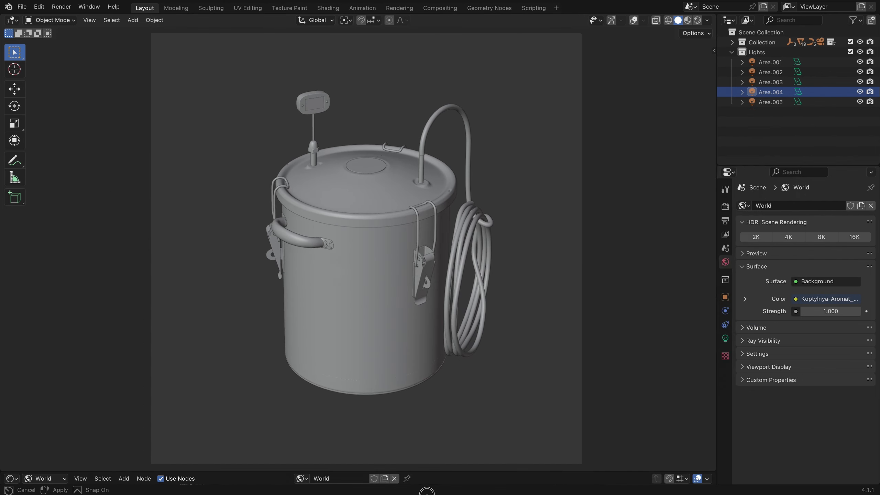
# Step: Exclude the Lights collection from the view layer, set the render engine to EEVEE and show the viewport in rendered shading
pyautogui.click(849, 52)
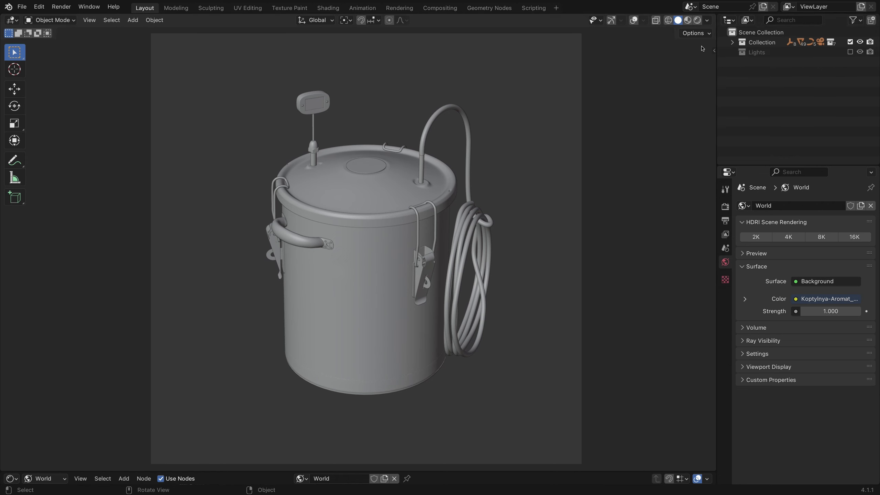
pyautogui.click(725, 206)
pyautogui.click(806, 206)
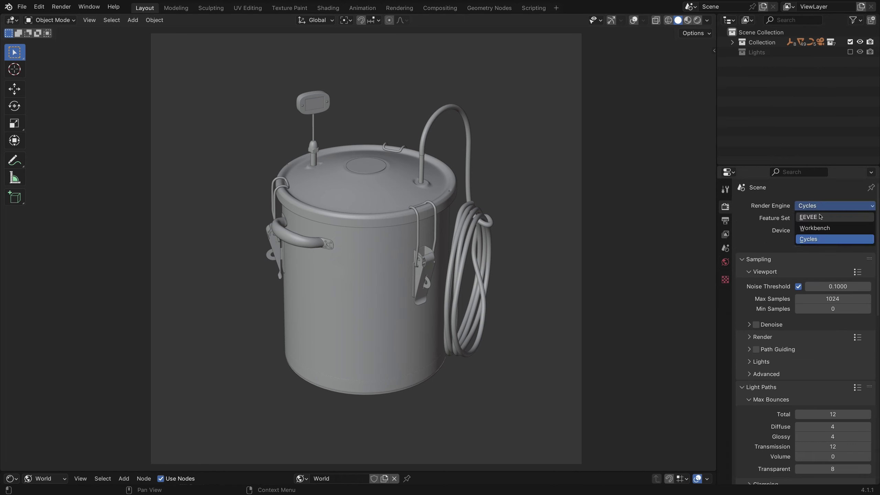
pyautogui.click(810, 214)
pyautogui.click(696, 20)
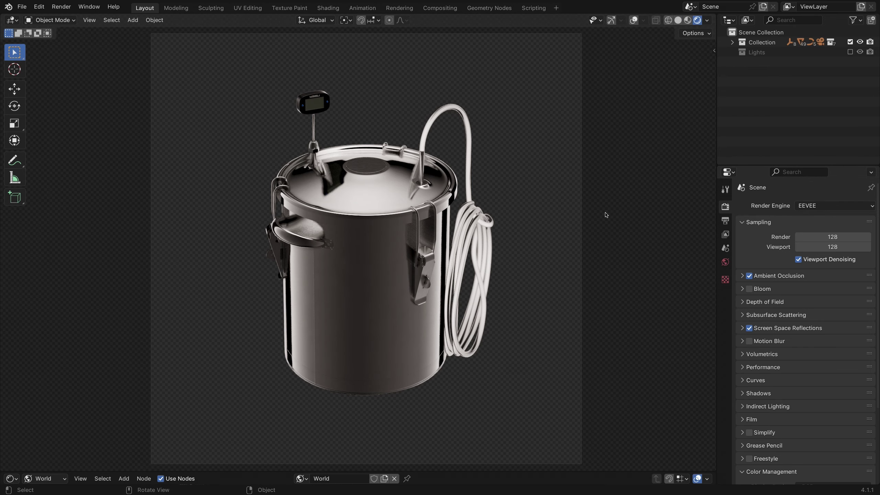
# Step: Turn off film transparency to inspect the HDRI background around the pot, return to the camera view and turn transparency back on
pyautogui.click(749, 419)
pyautogui.scroll(-3, 796, 416)
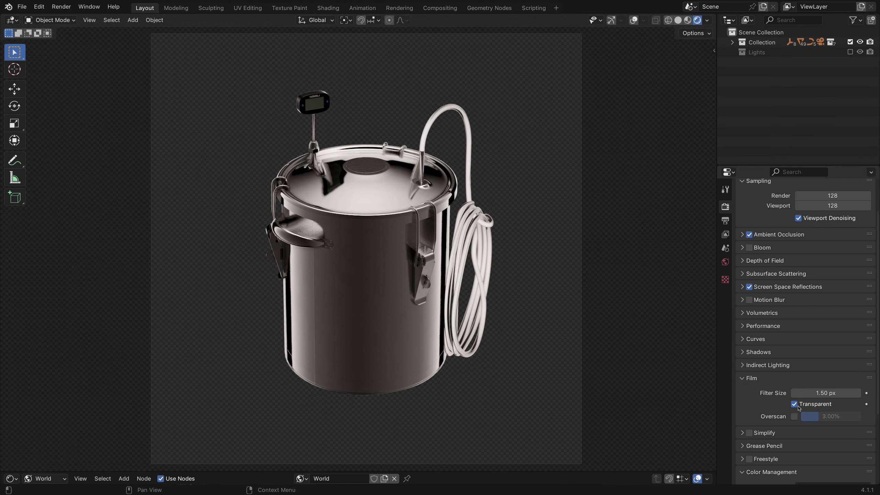
pyautogui.click(794, 403)
pyautogui.scroll(-3, 460, 217)
pyautogui.moveTo(478, 216); pyautogui.dragTo(572, 250, button='middle')
pyautogui.hotkey('ctrl', '`')
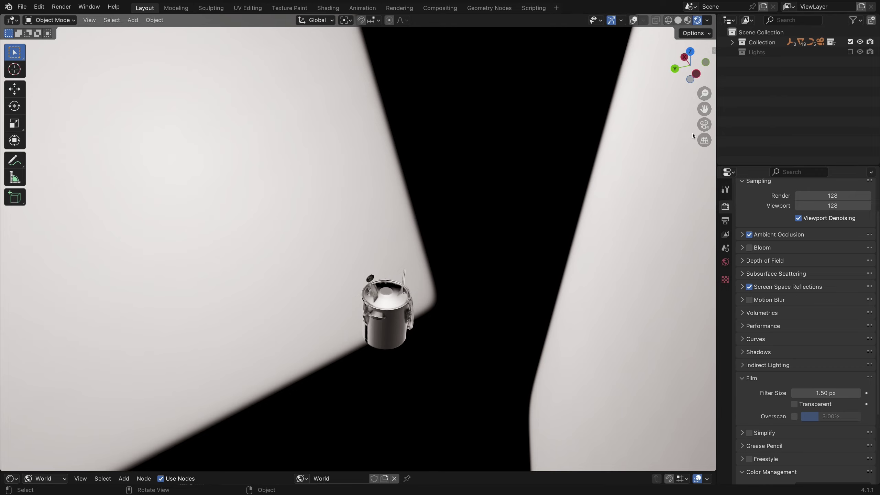
pyautogui.click(708, 126)
pyautogui.press('Home')
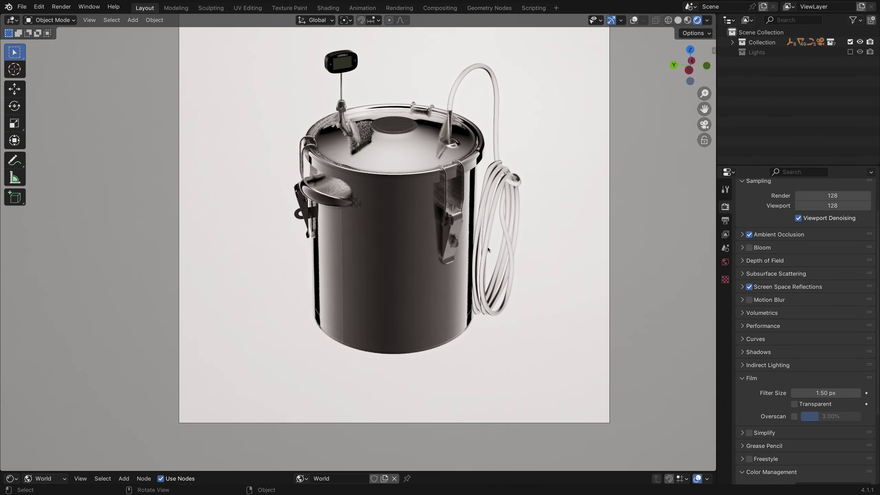
pyautogui.click(792, 405)
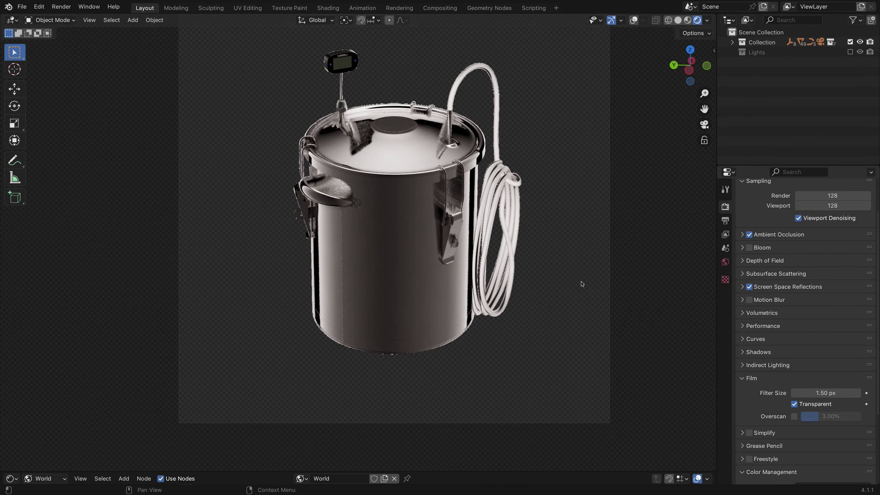
pyautogui.keyDown('shift'); pyautogui.moveTo(490, 232); pyautogui.dragTo(484, 269, button='middle'); pyautogui.keyUp('shift')
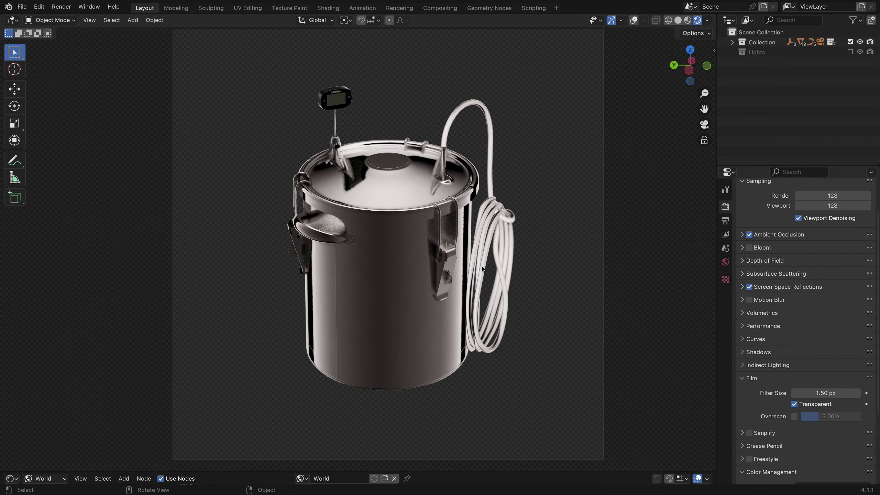
# Step: Check the pot's reflections from another angle, return to the camera view and set the render engine to Cycles
pyautogui.click(414, 271)
pyautogui.moveTo(439, 250); pyautogui.dragTo(424, 269, button='middle')
pyautogui.scroll(3, 352, 347)
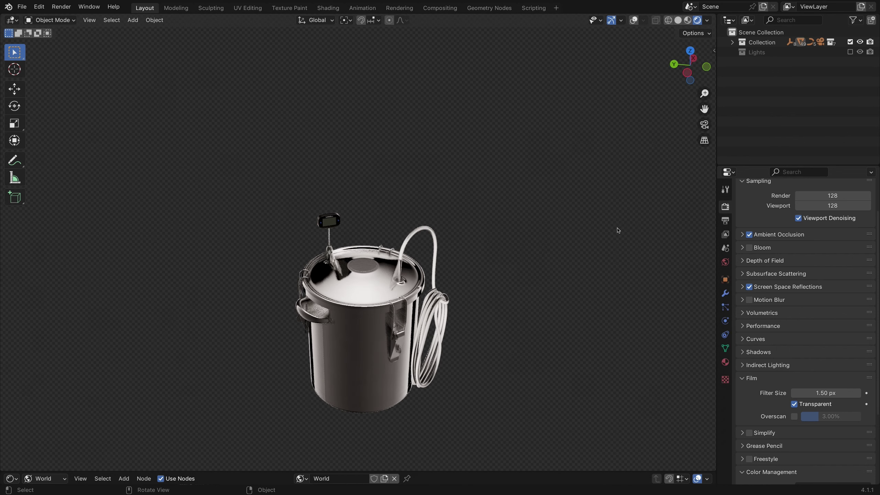
pyautogui.click(707, 131)
pyautogui.scroll(3, 808, 216)
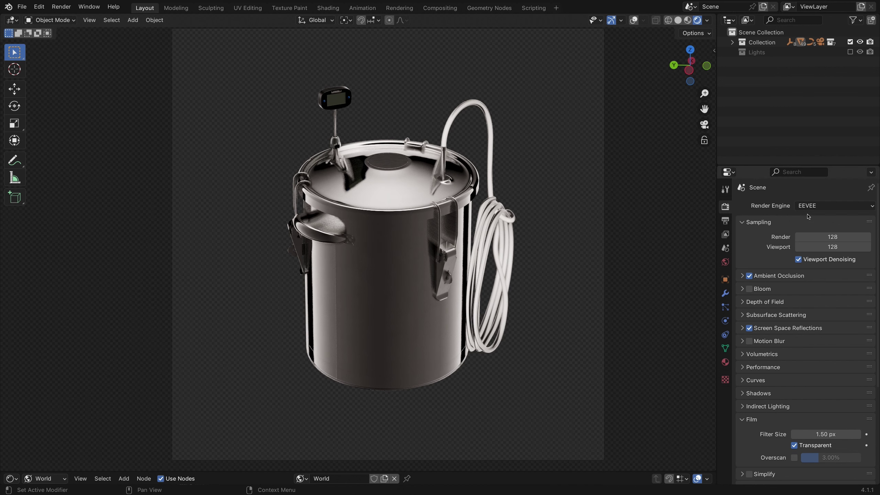
pyautogui.click(808, 206)
pyautogui.click(827, 238)
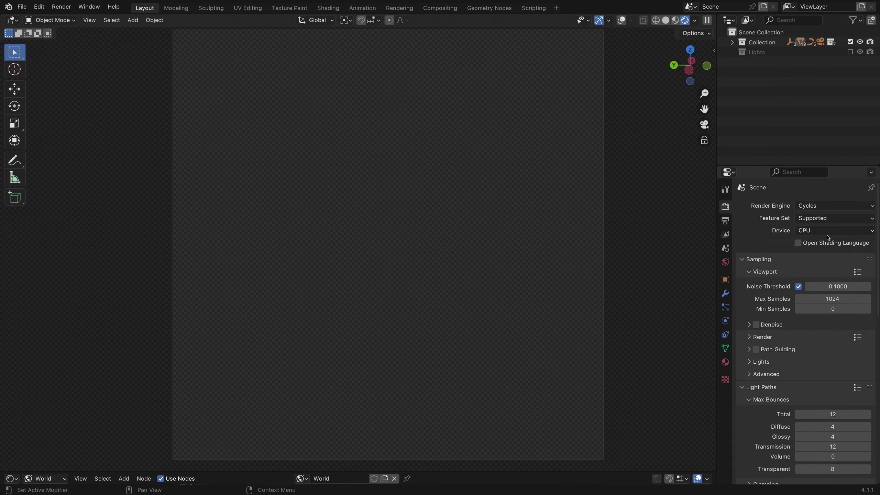
pyautogui.keyDown('shift'); pyautogui.moveTo(590, 185); pyautogui.dragTo(586, 195, button='middle'); pyautogui.keyUp('shift')
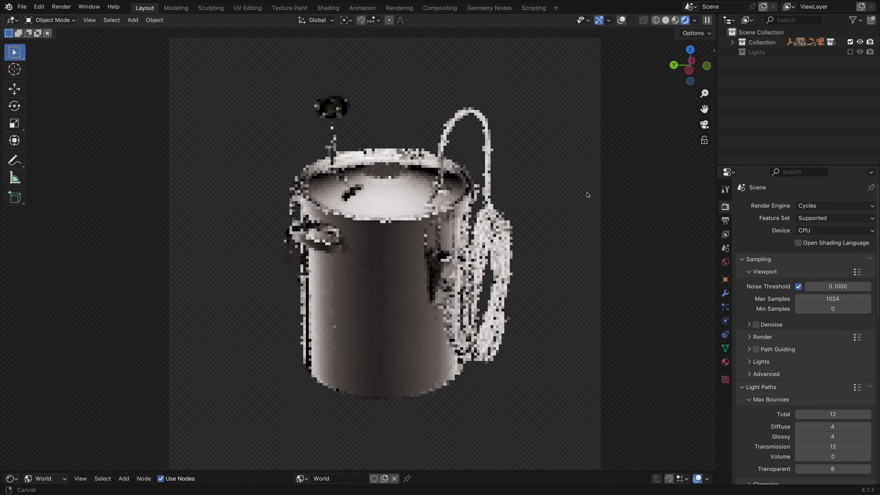